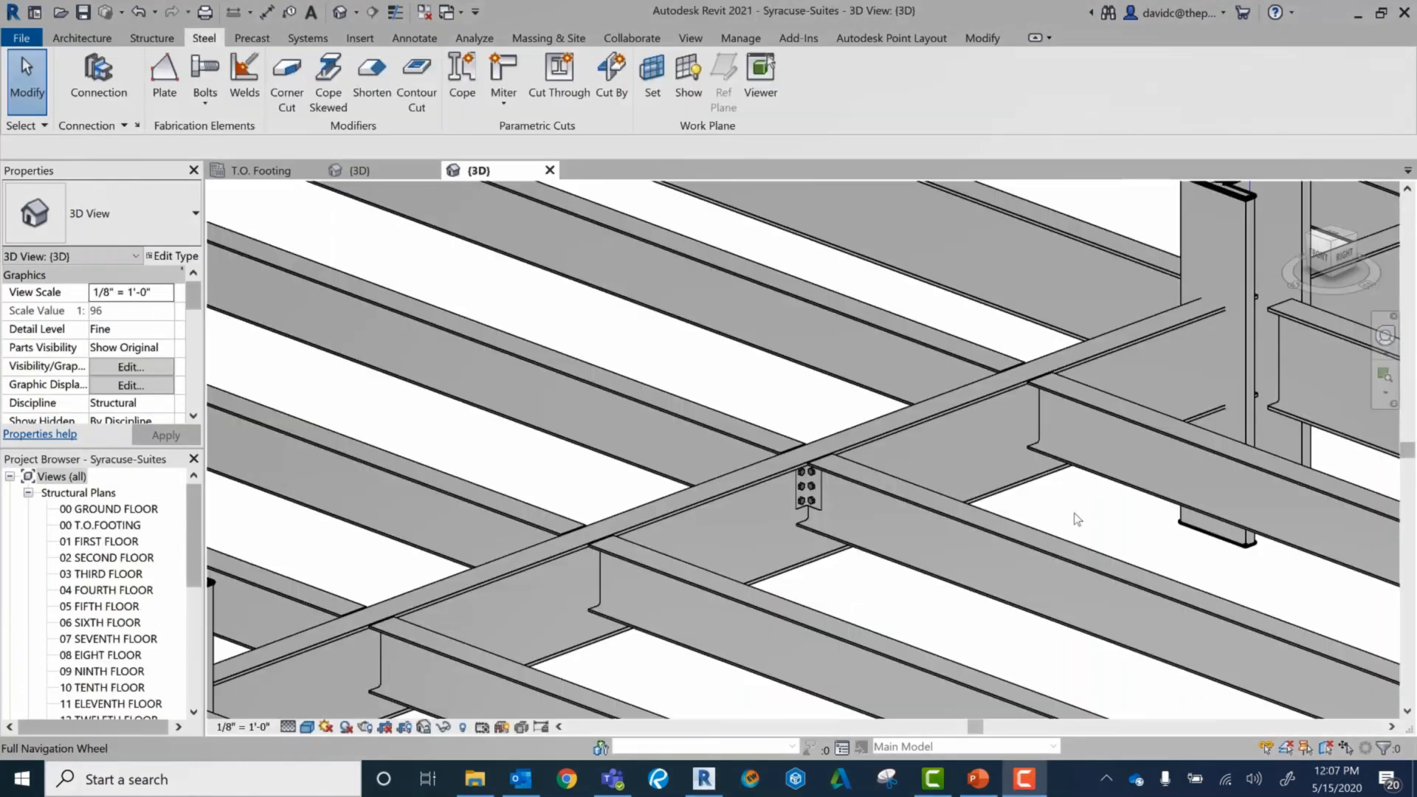
Step: Propagate the clip angle connection to the matching beam-to-girder joints throughout the steel framing
right_click(816, 500)
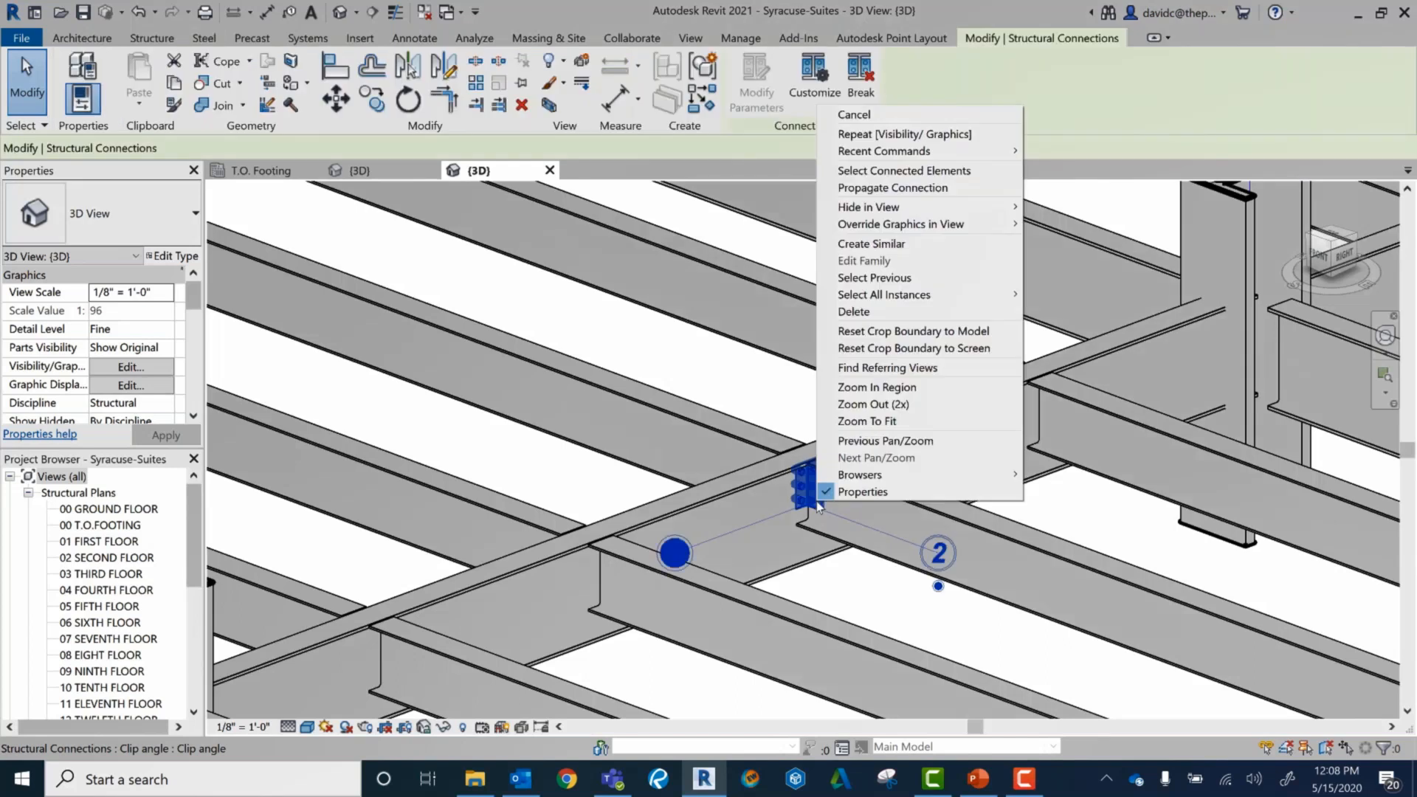
left_click(919, 191)
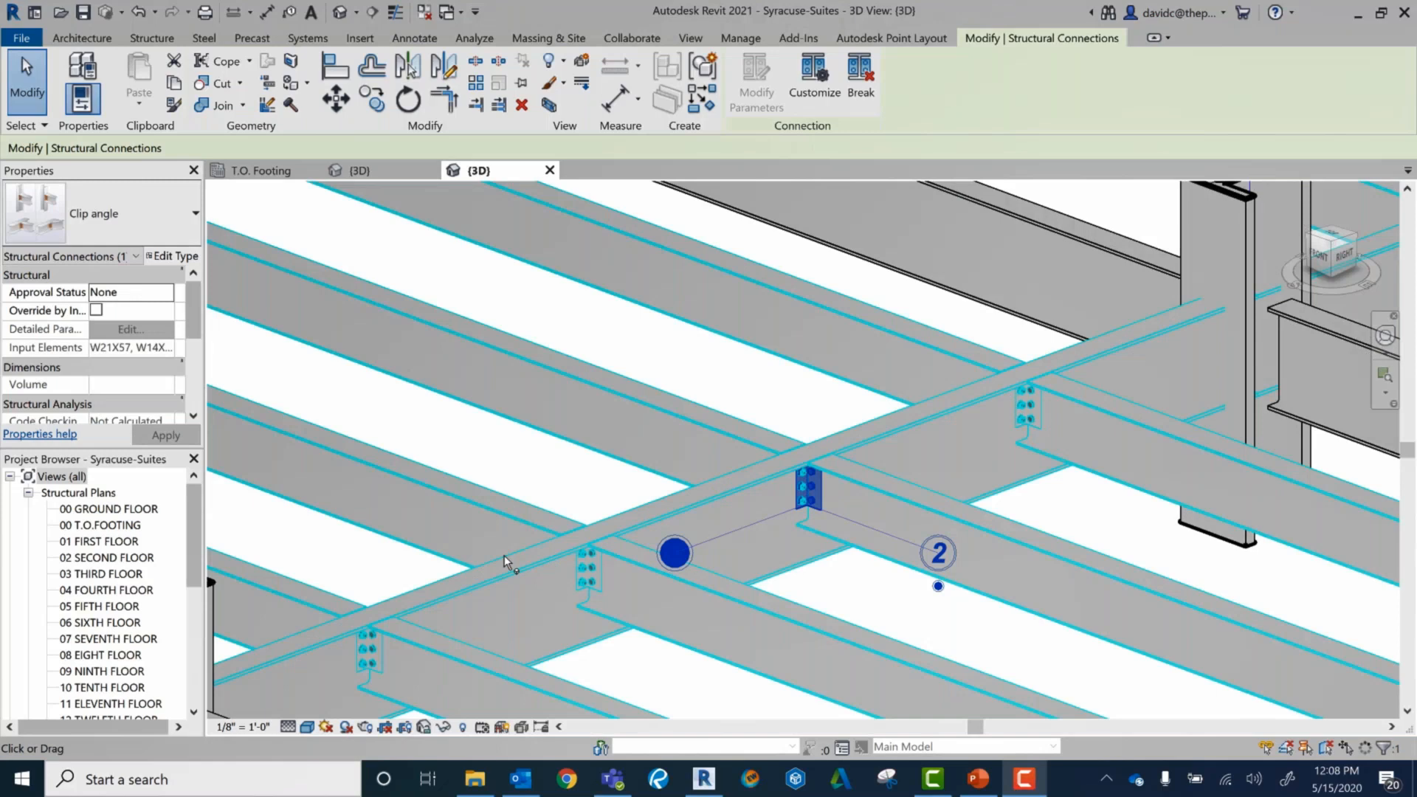
scroll(539, 516, "down", 4)
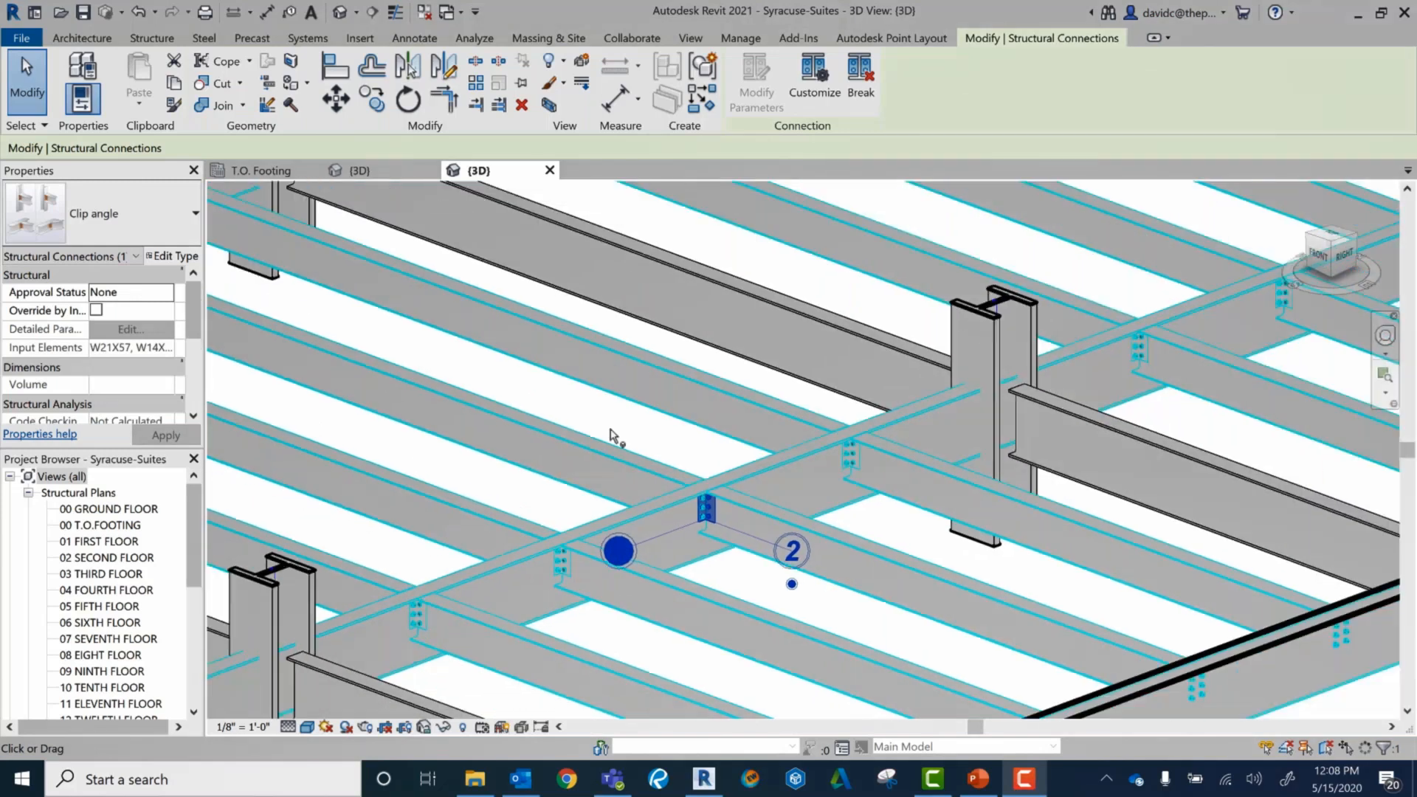
scroll(611, 436, "down", 3)
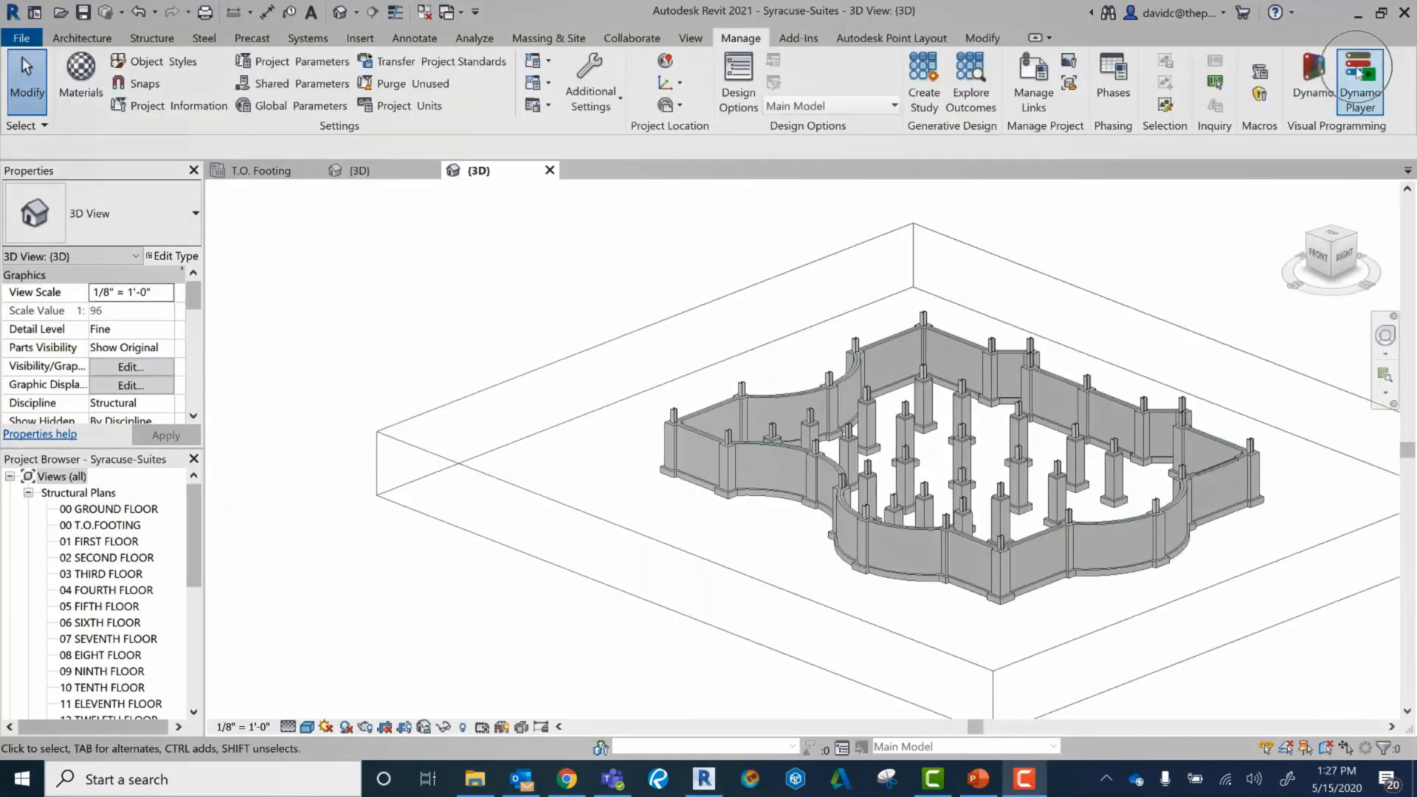
Step: Open the Base Plate script in Dynamo Player and select all the foundation-level elements as its steel elements
left_click(1358, 72)
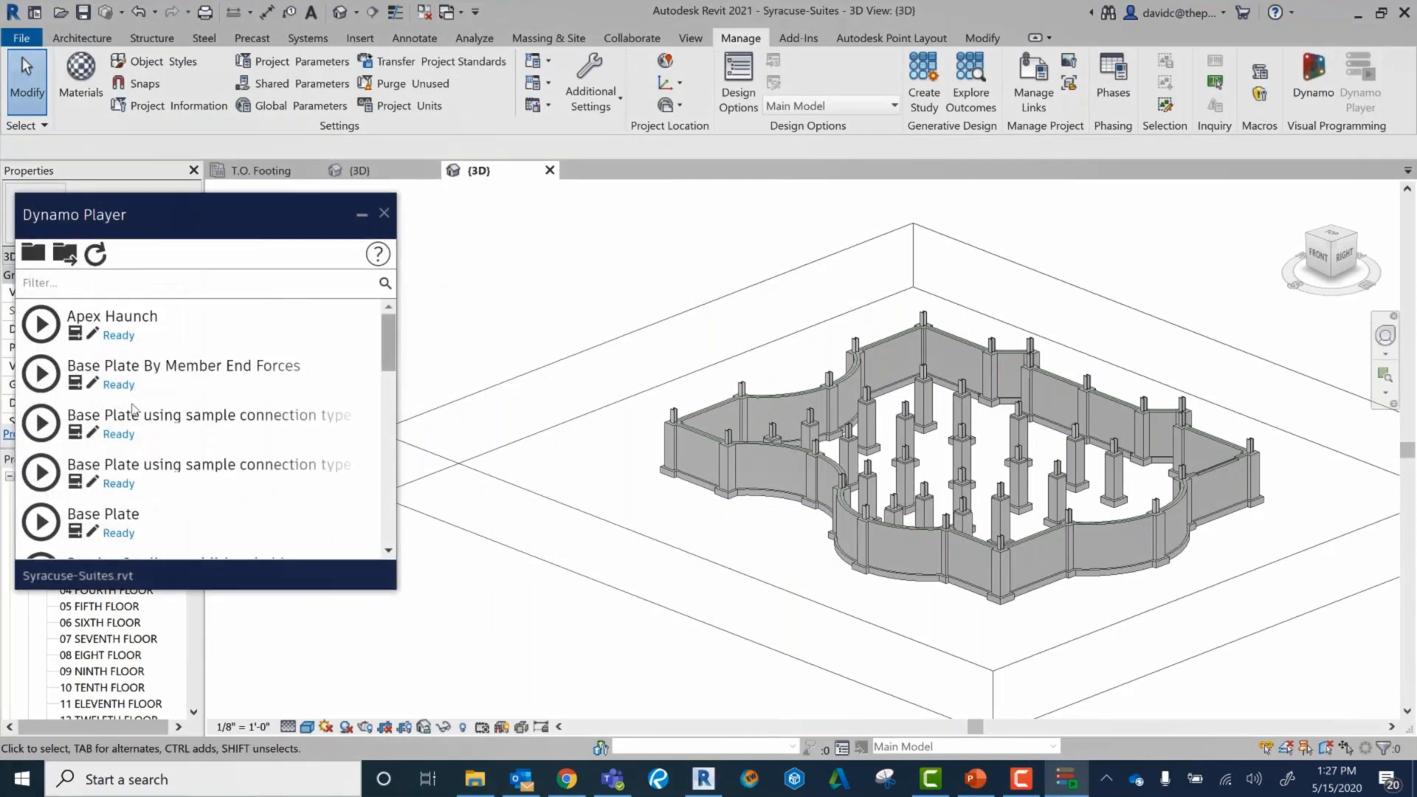
scroll(134, 409, "down", 2)
left_click(160, 429)
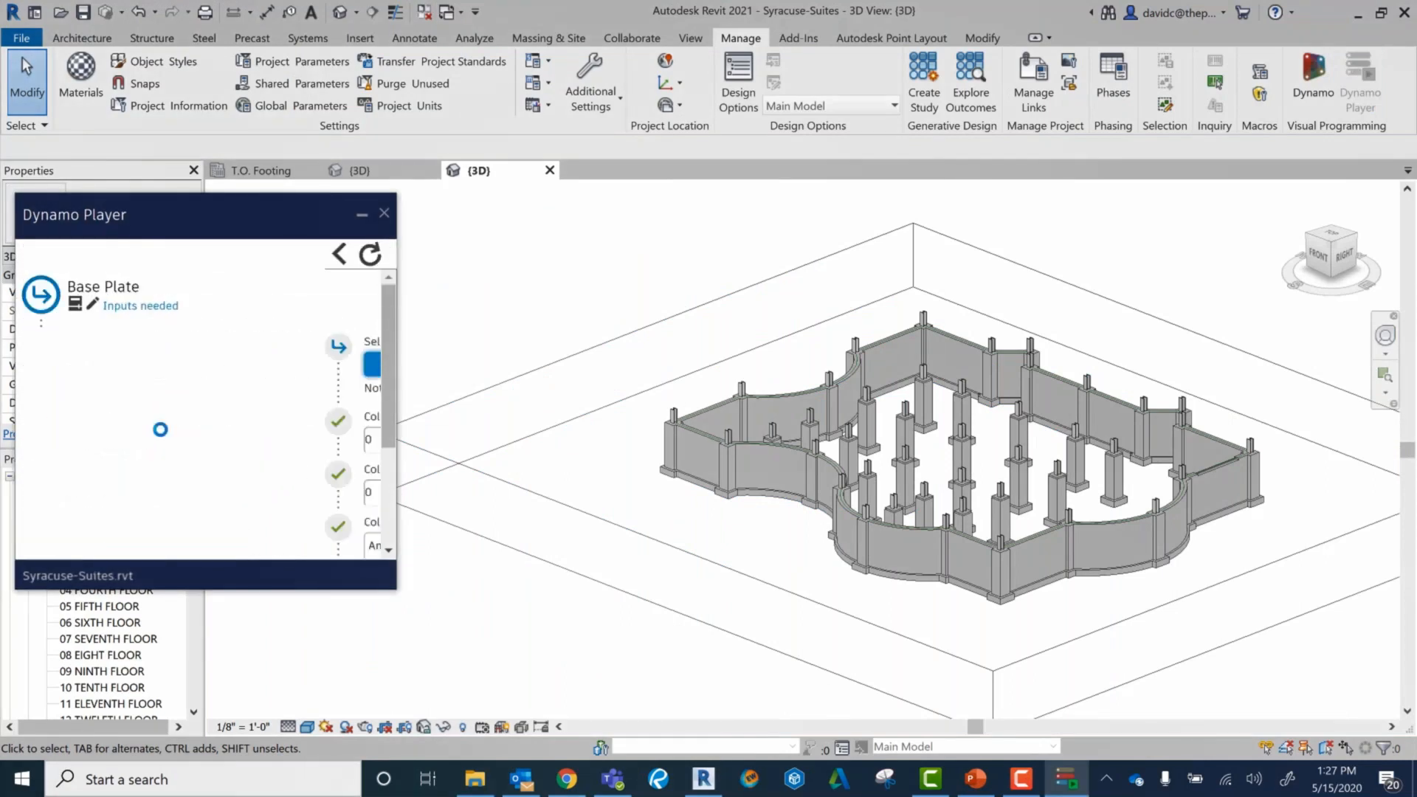
left_click(177, 366)
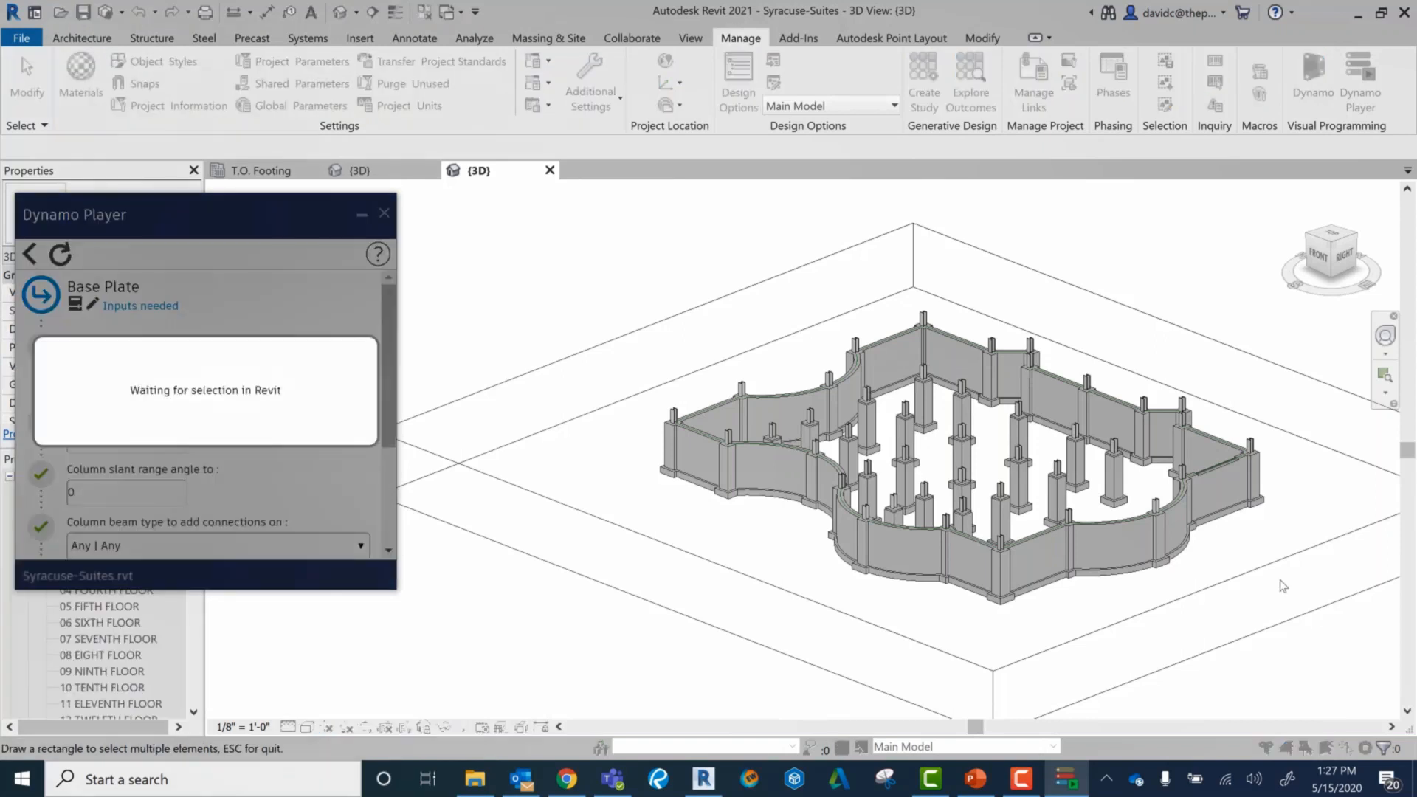
left_click_drag(1335, 596, 618, 294)
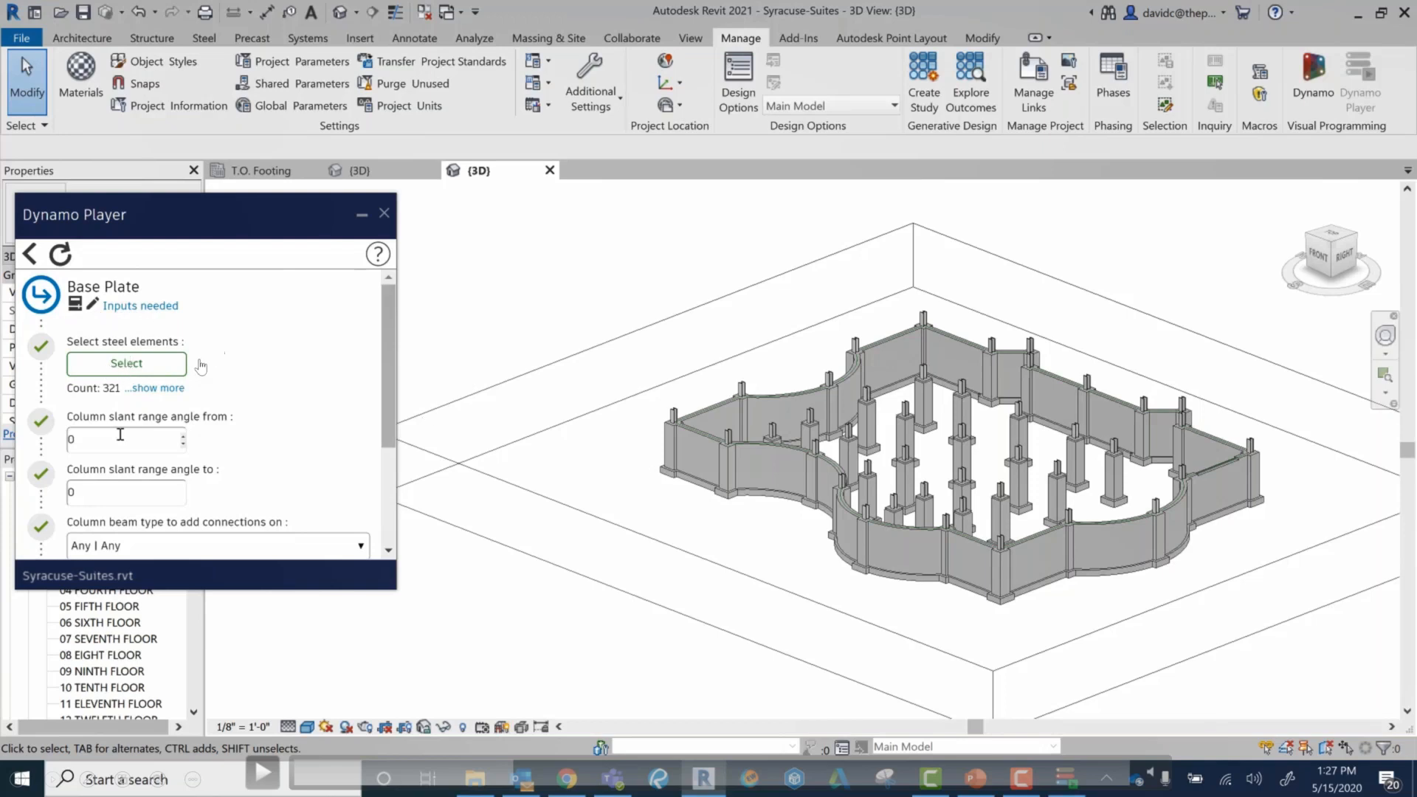
left_click(344, 778)
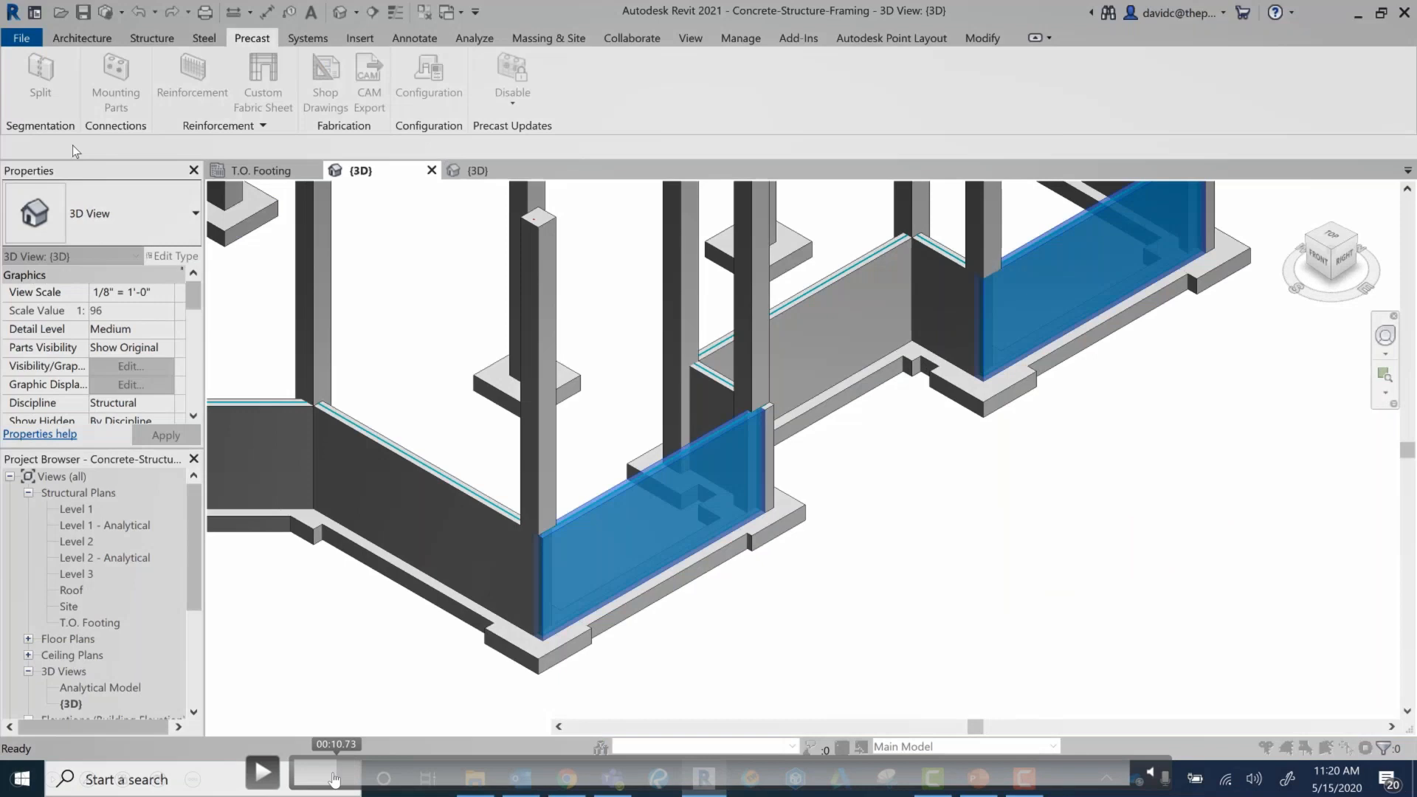
left_click(334, 780)
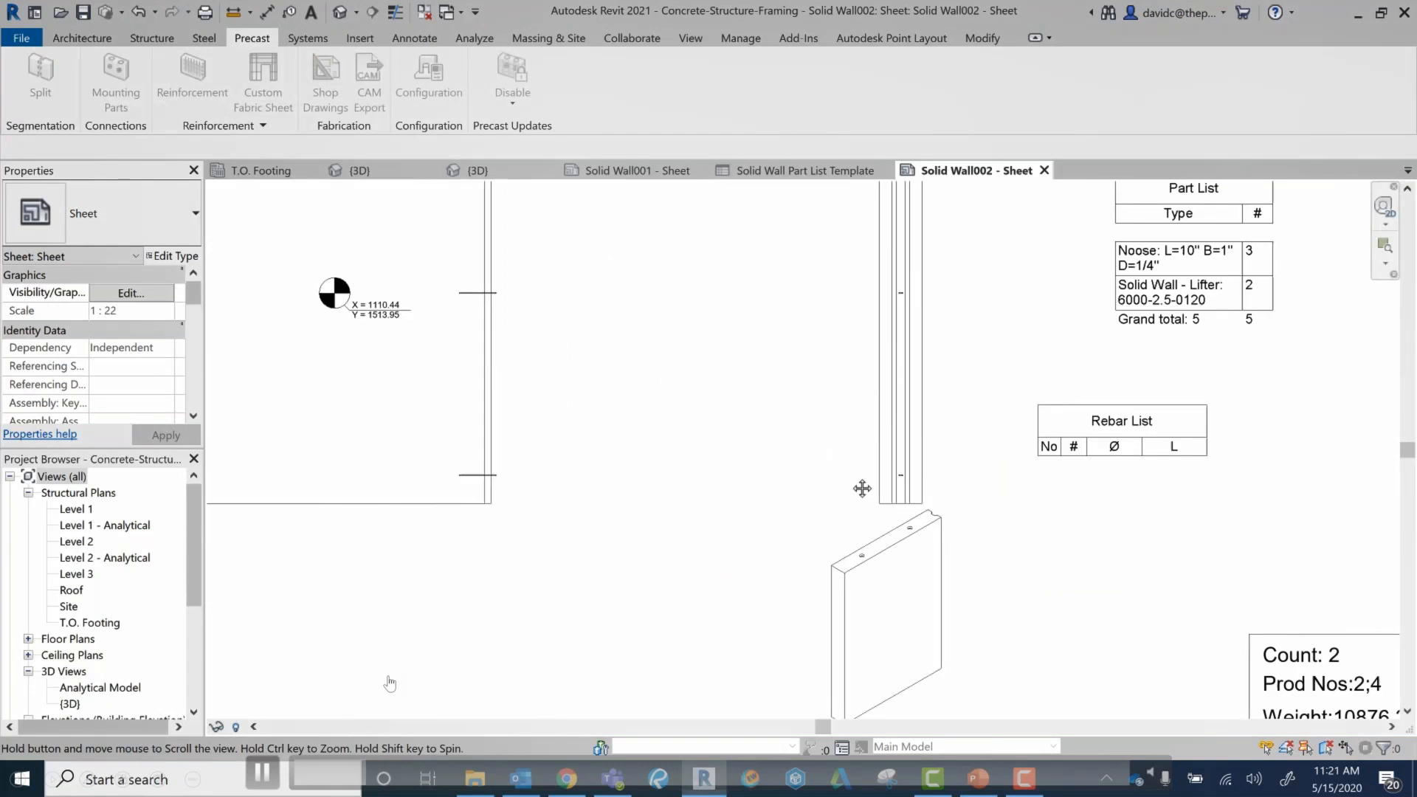
left_click(397, 767)
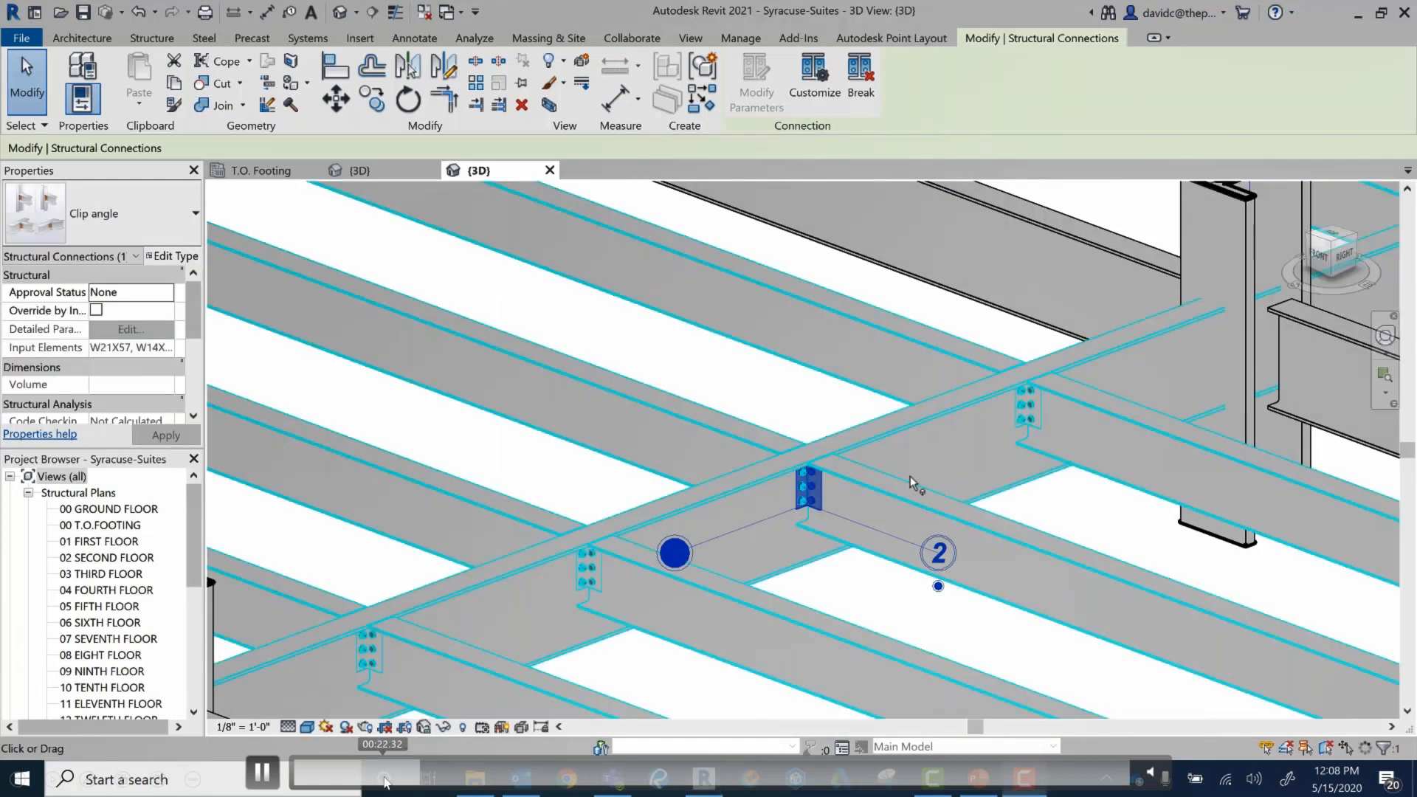
left_click(387, 777)
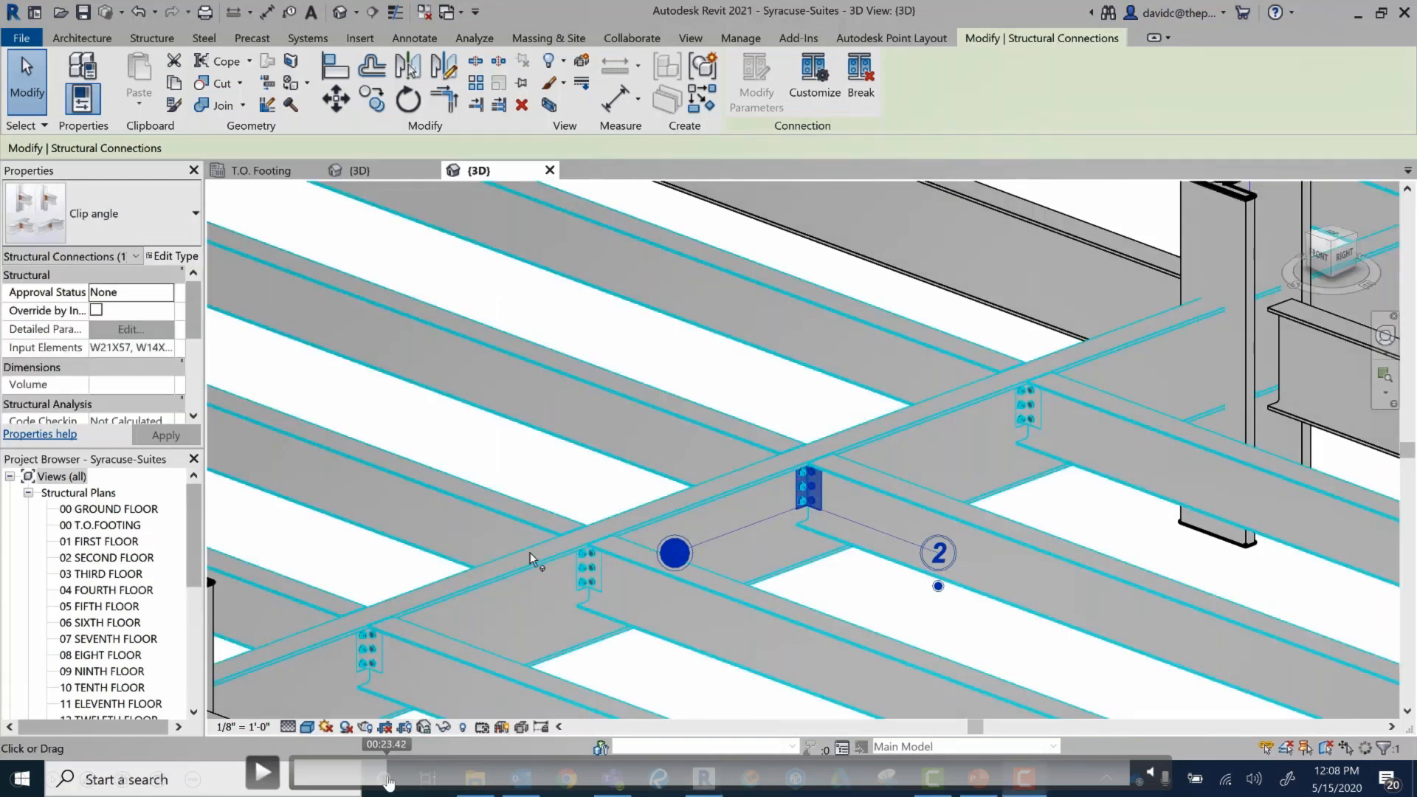
left_click(385, 777)
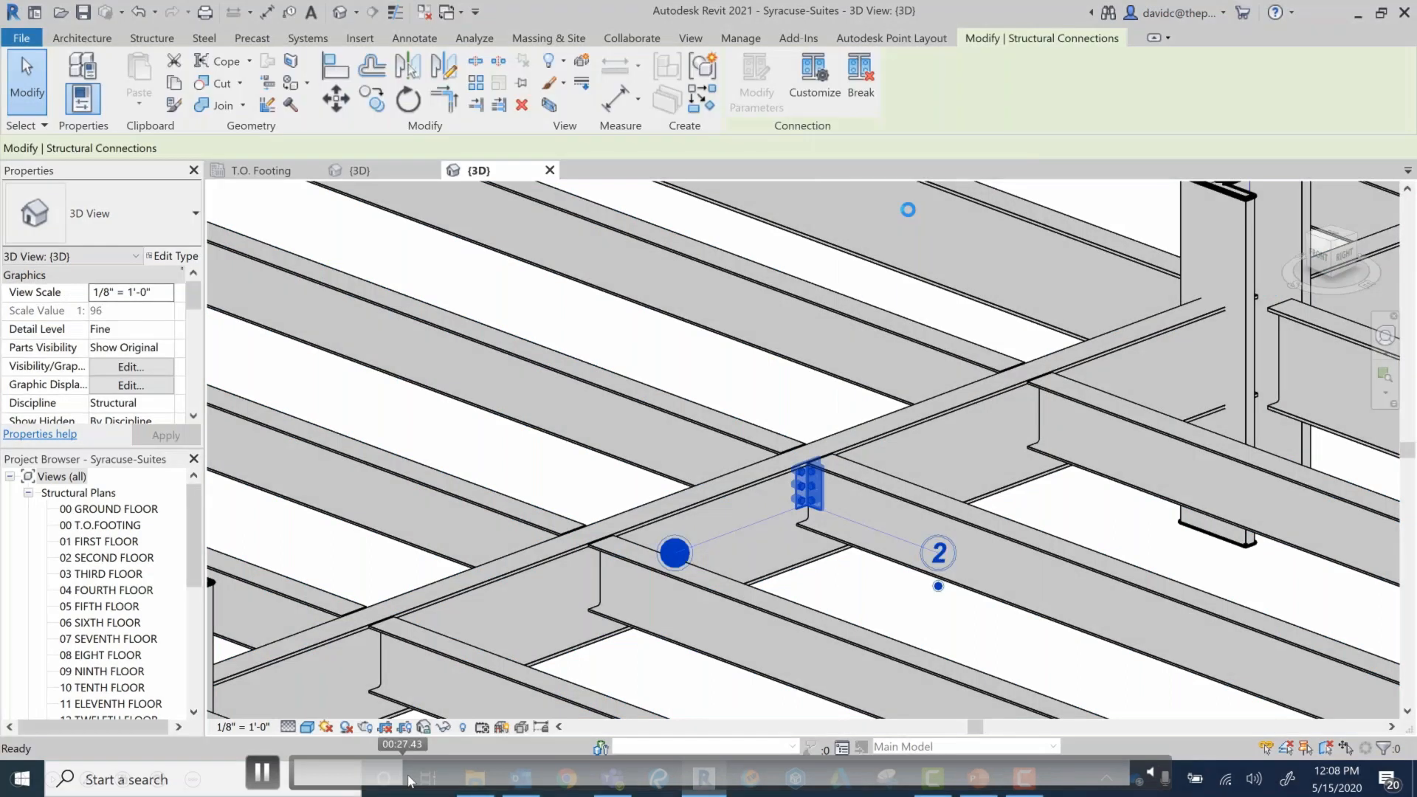
left_click(440, 776)
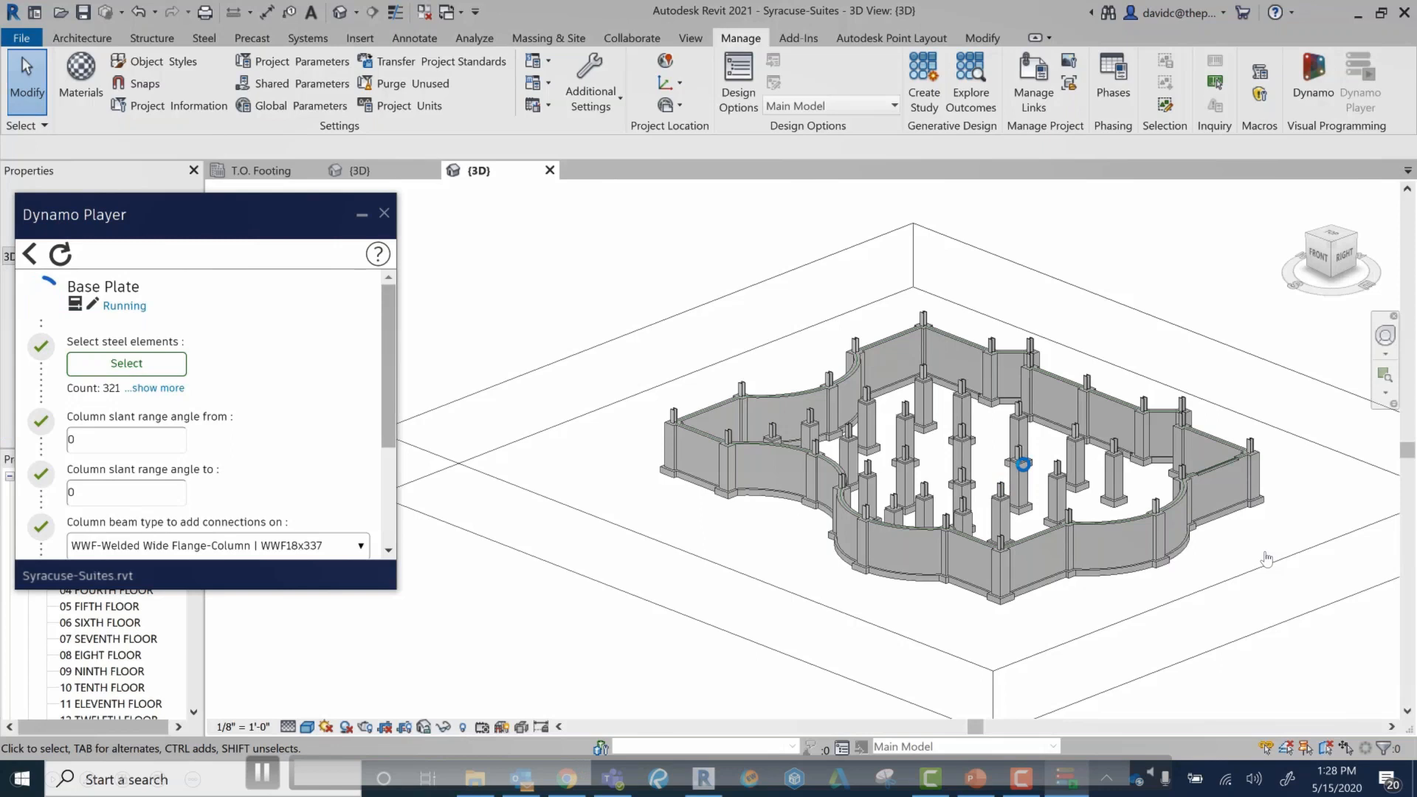
Step: Examine the base plate and anchor bolts at the foot of a column close up
scroll(1021, 466, "up", 10)
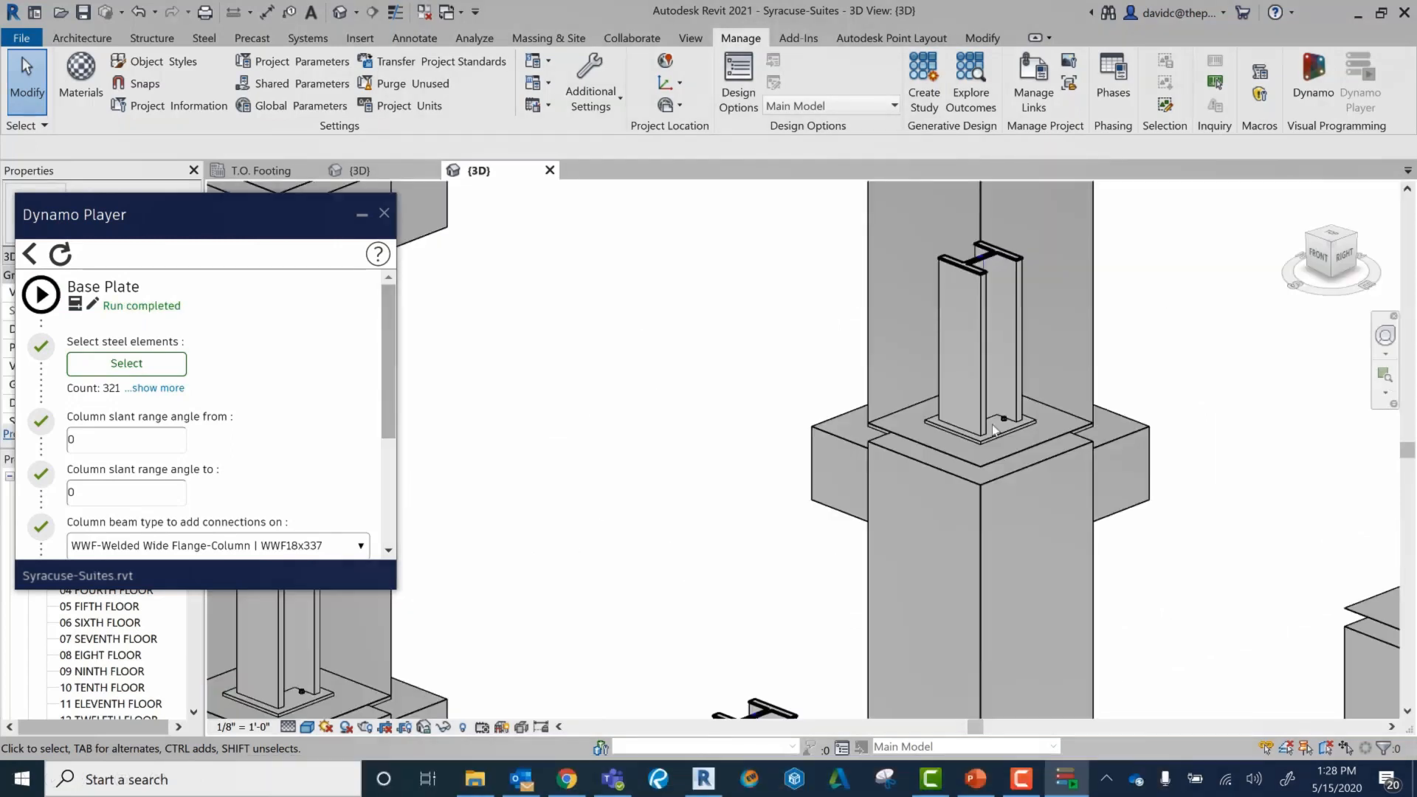
scroll(993, 429, "up", 5)
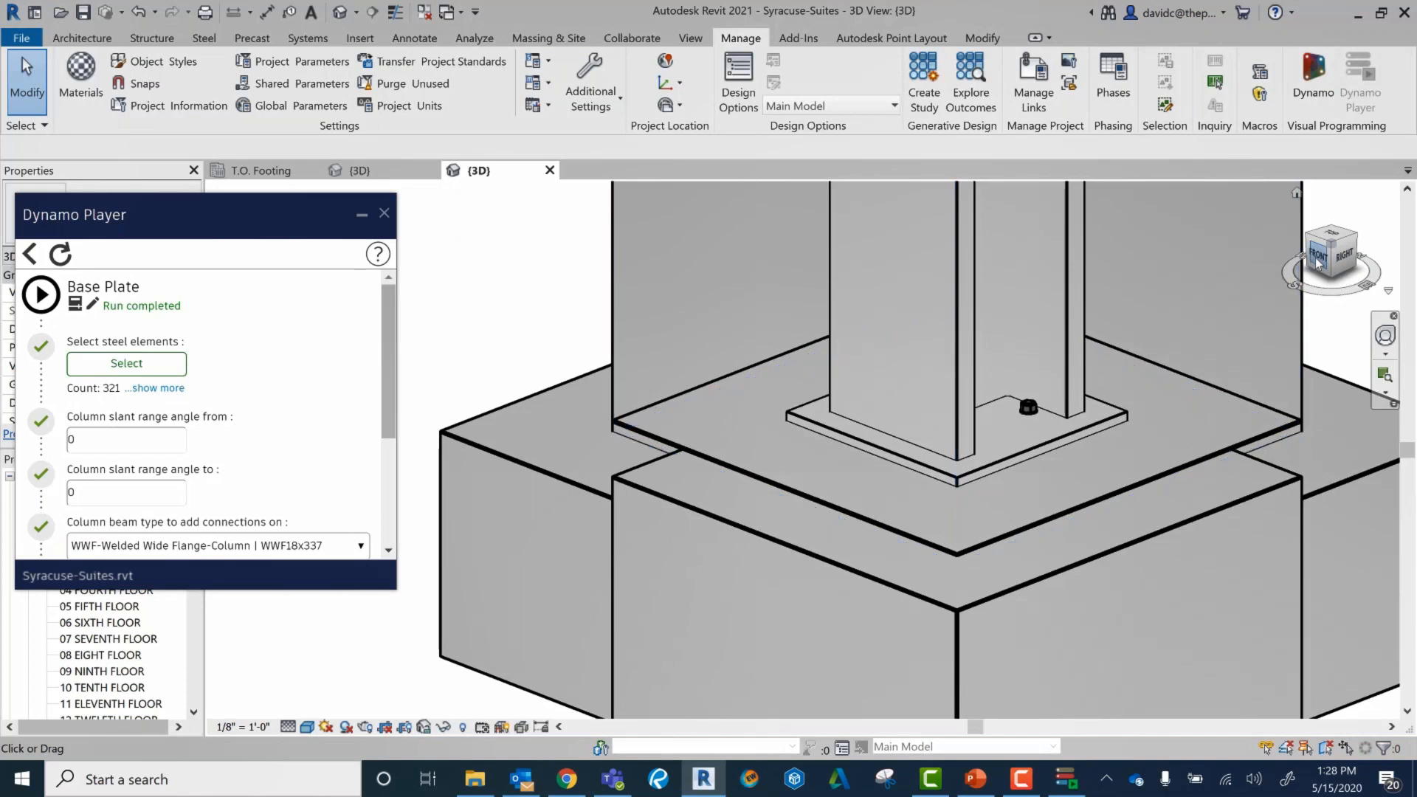
left_click_drag(1315, 258, 1255, 252)
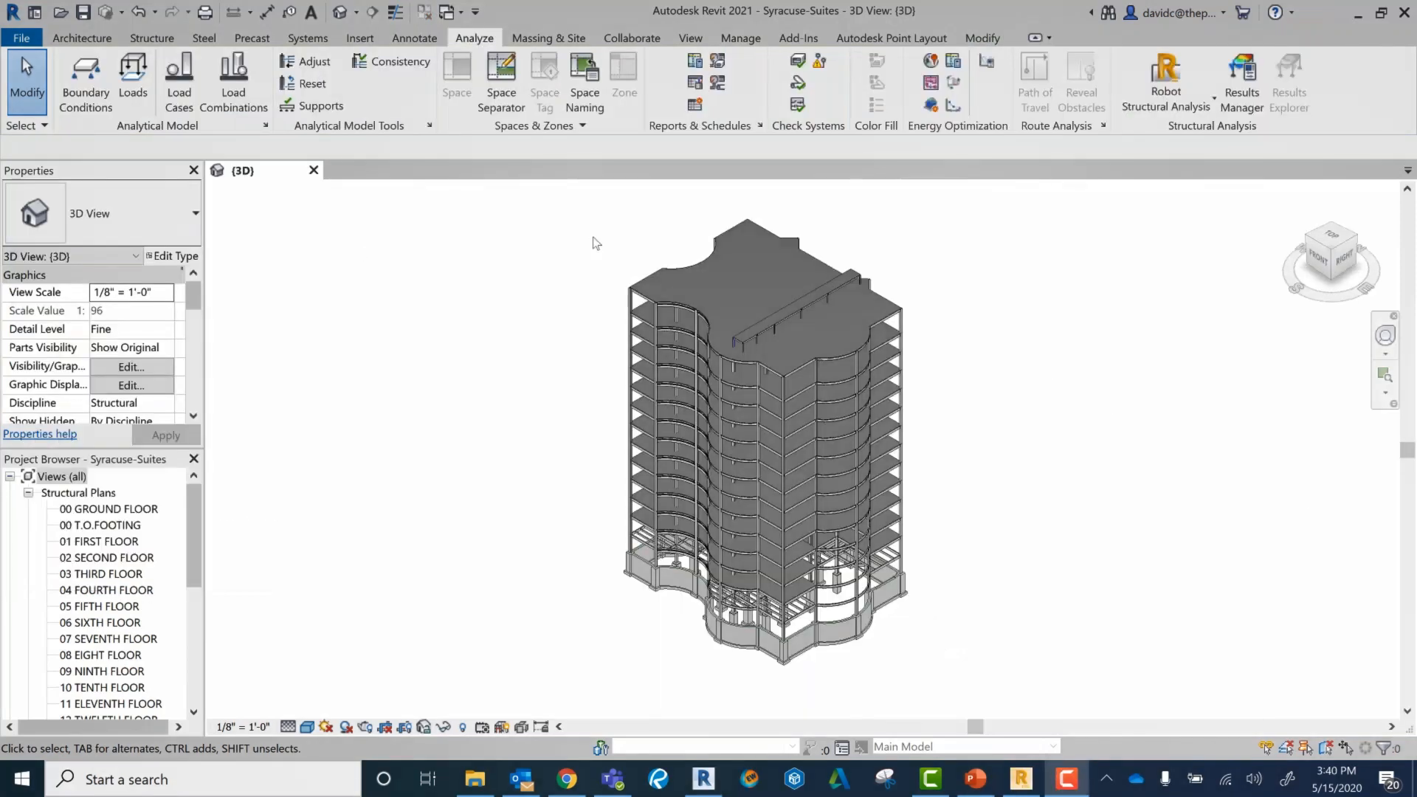
Step: Select the elements in the building's lower half and start the Reinforcement Code Check for Robot Structural Analysis
left_click(1167, 87)
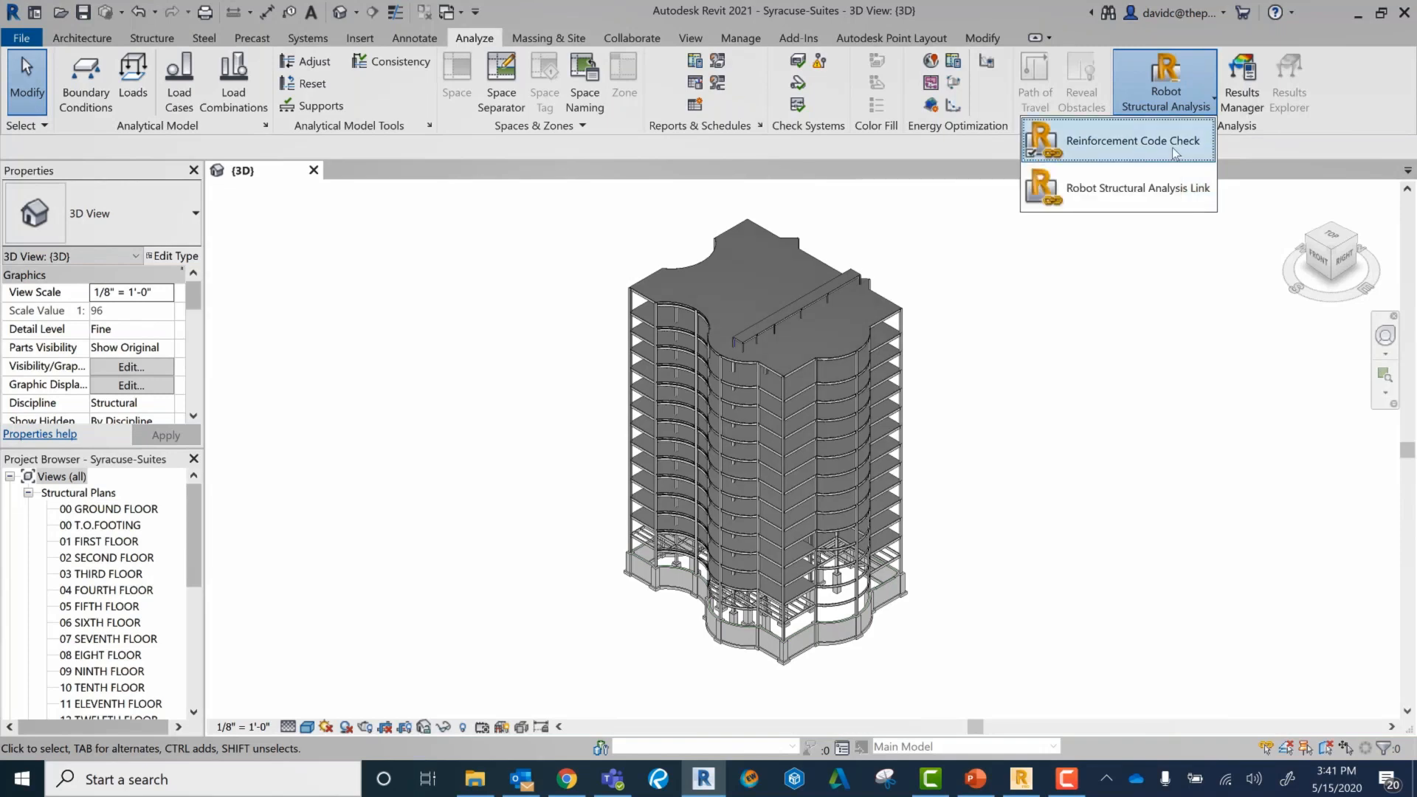
left_click_drag(1025, 681, 553, 506)
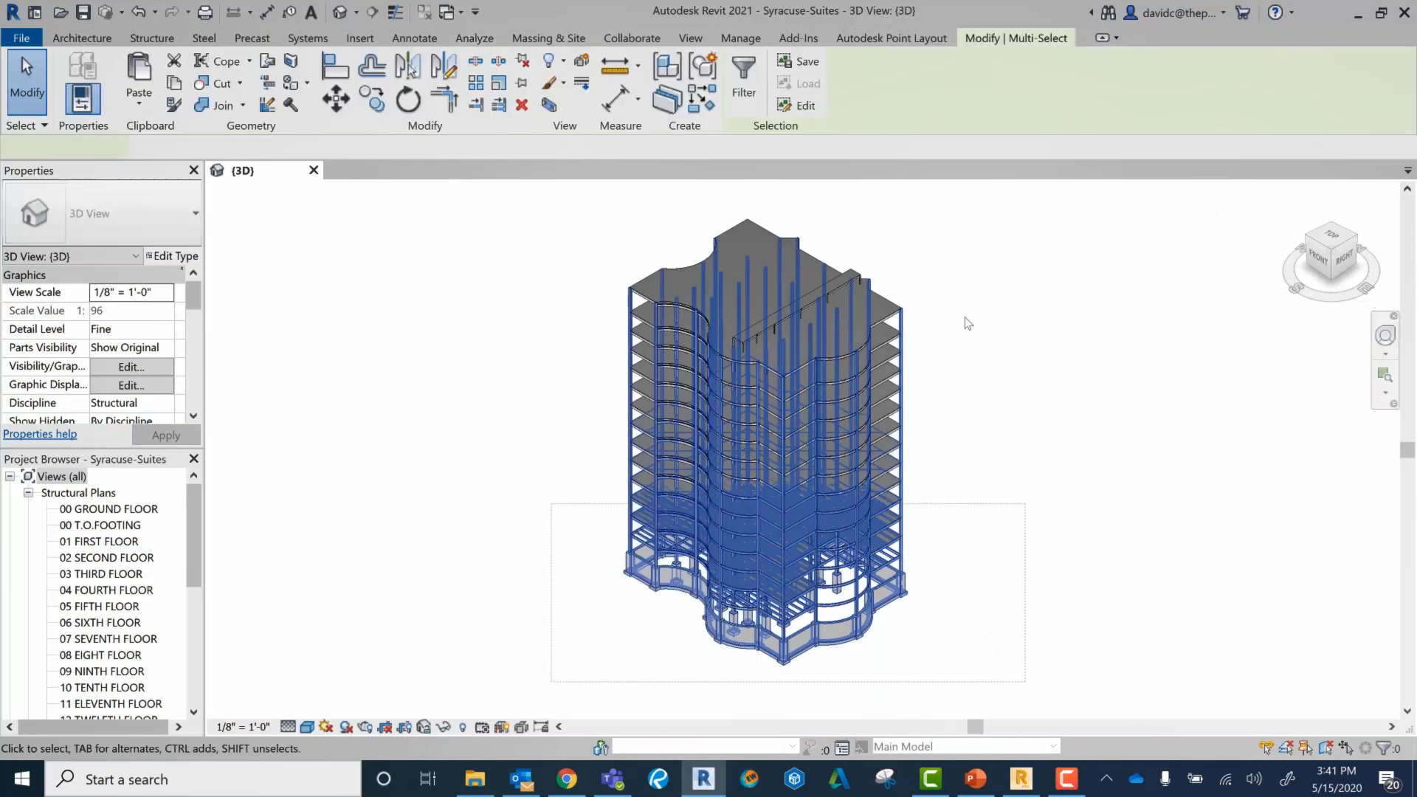
left_click(474, 39)
left_click(1165, 96)
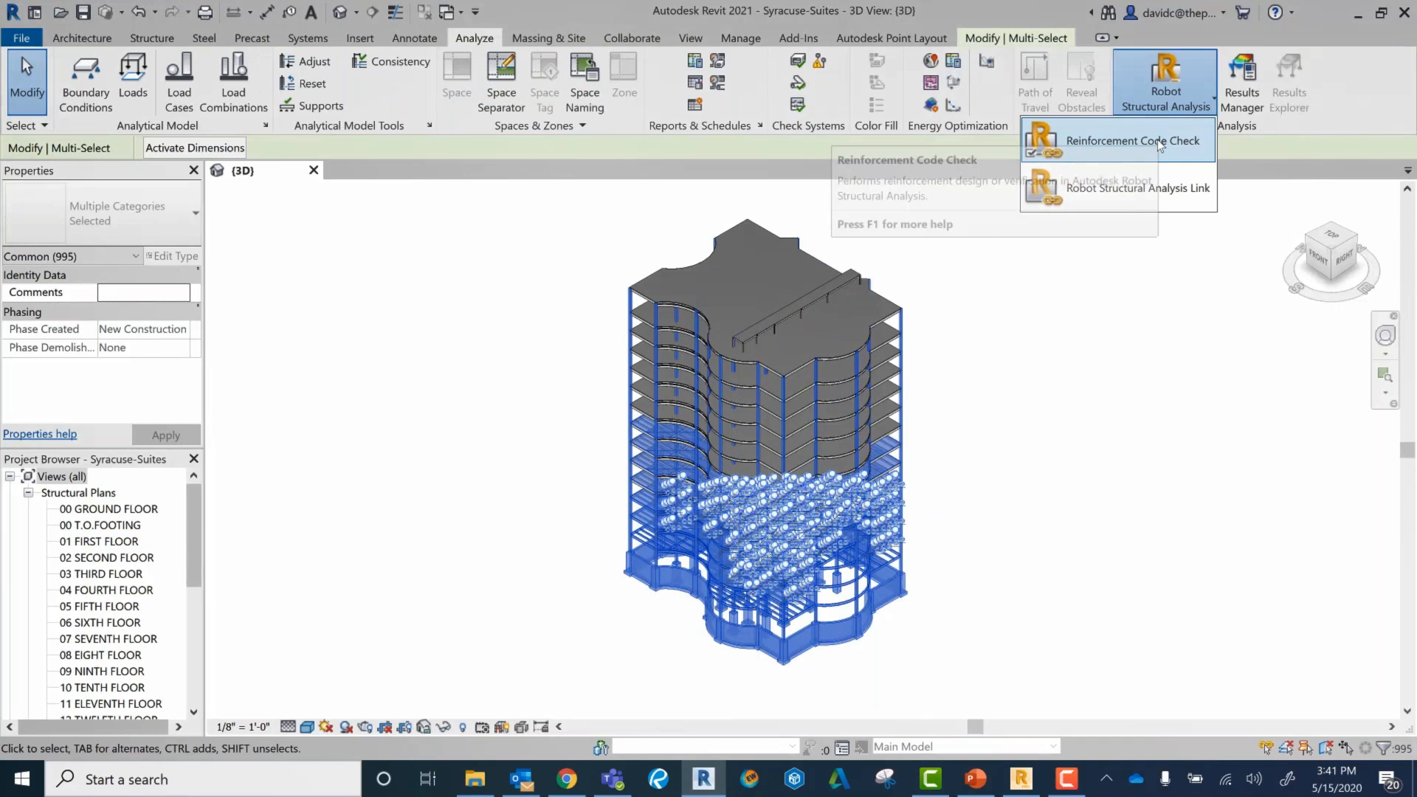
left_click(1160, 143)
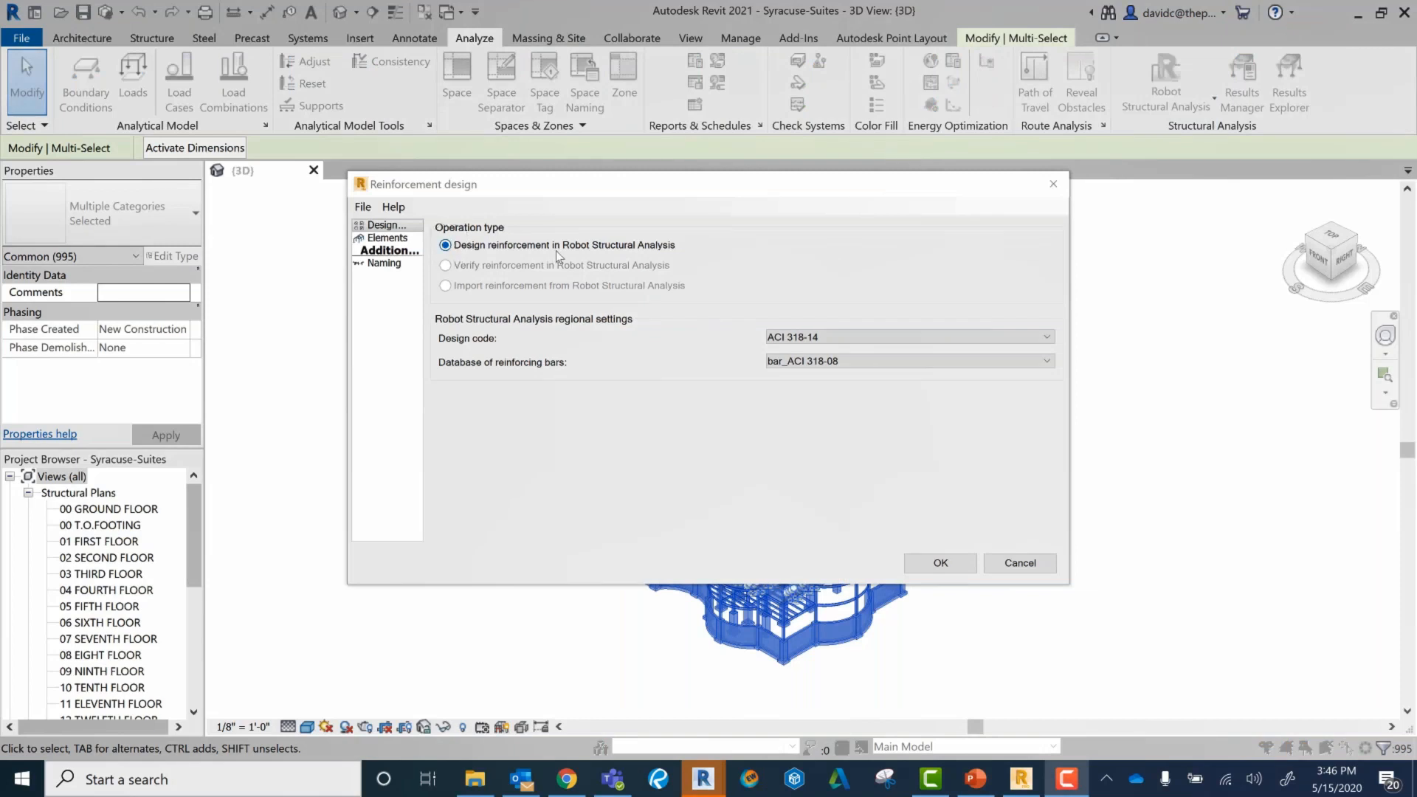
Step: Review the reinforcement design's available design codes and bar databases, its element list and its naming settings
left_click(812, 337)
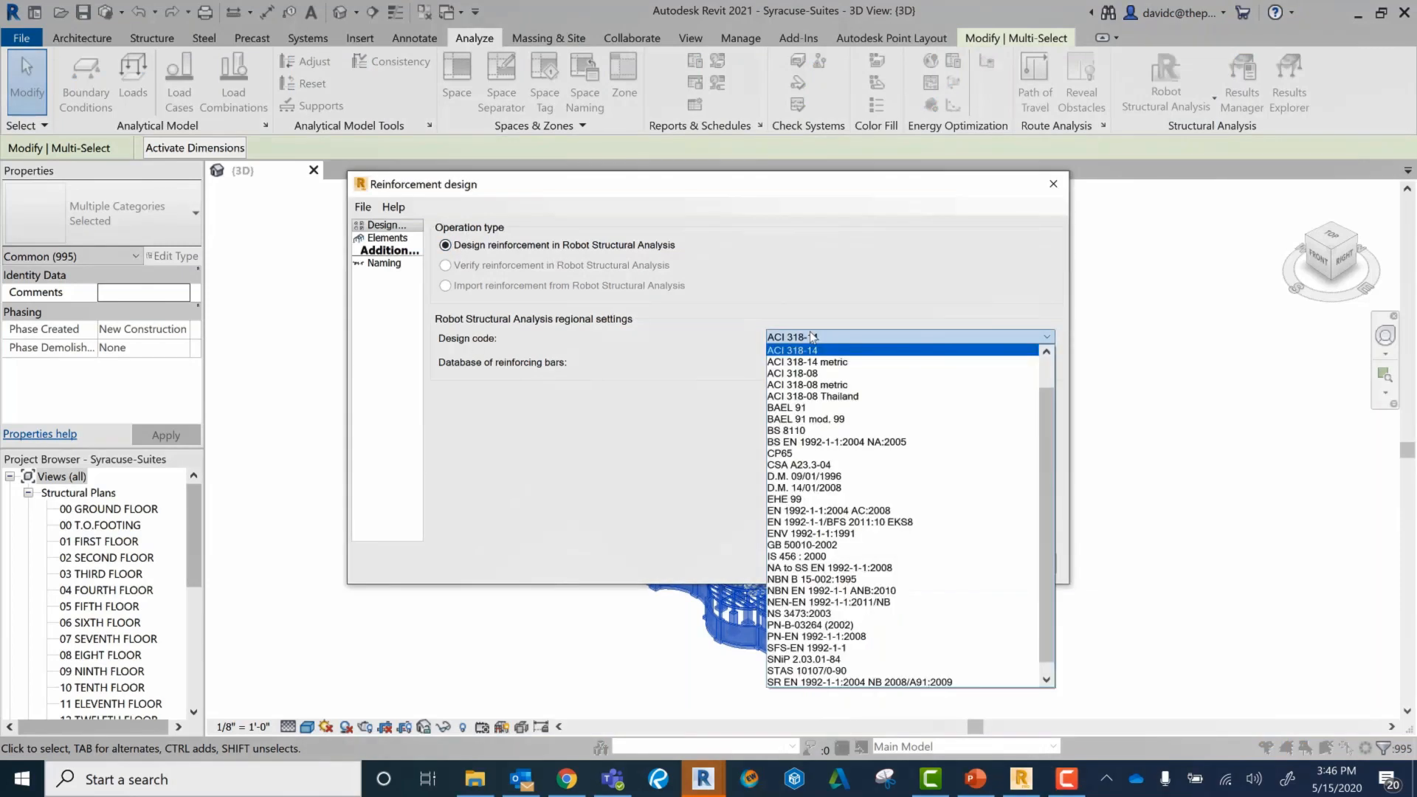
left_click(720, 332)
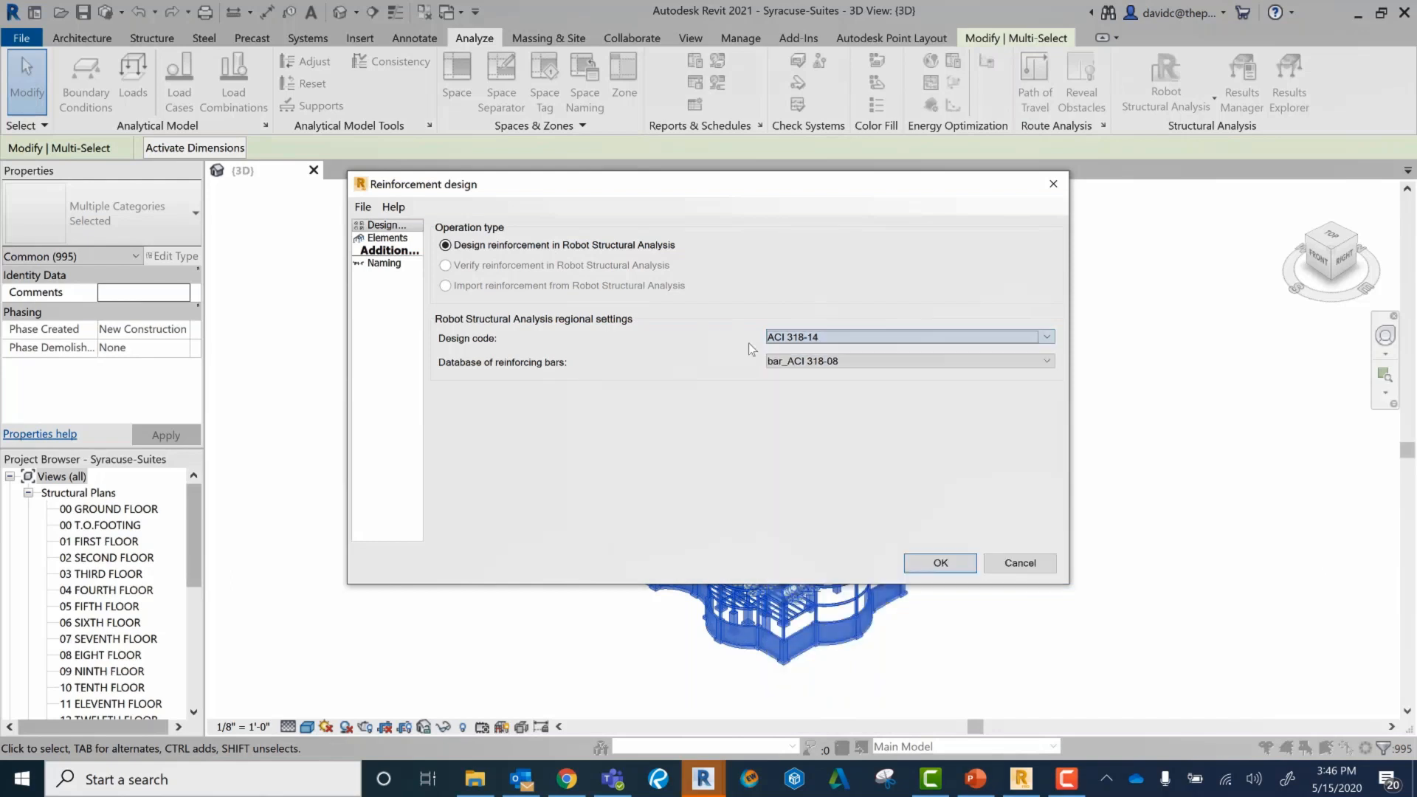
left_click(804, 363)
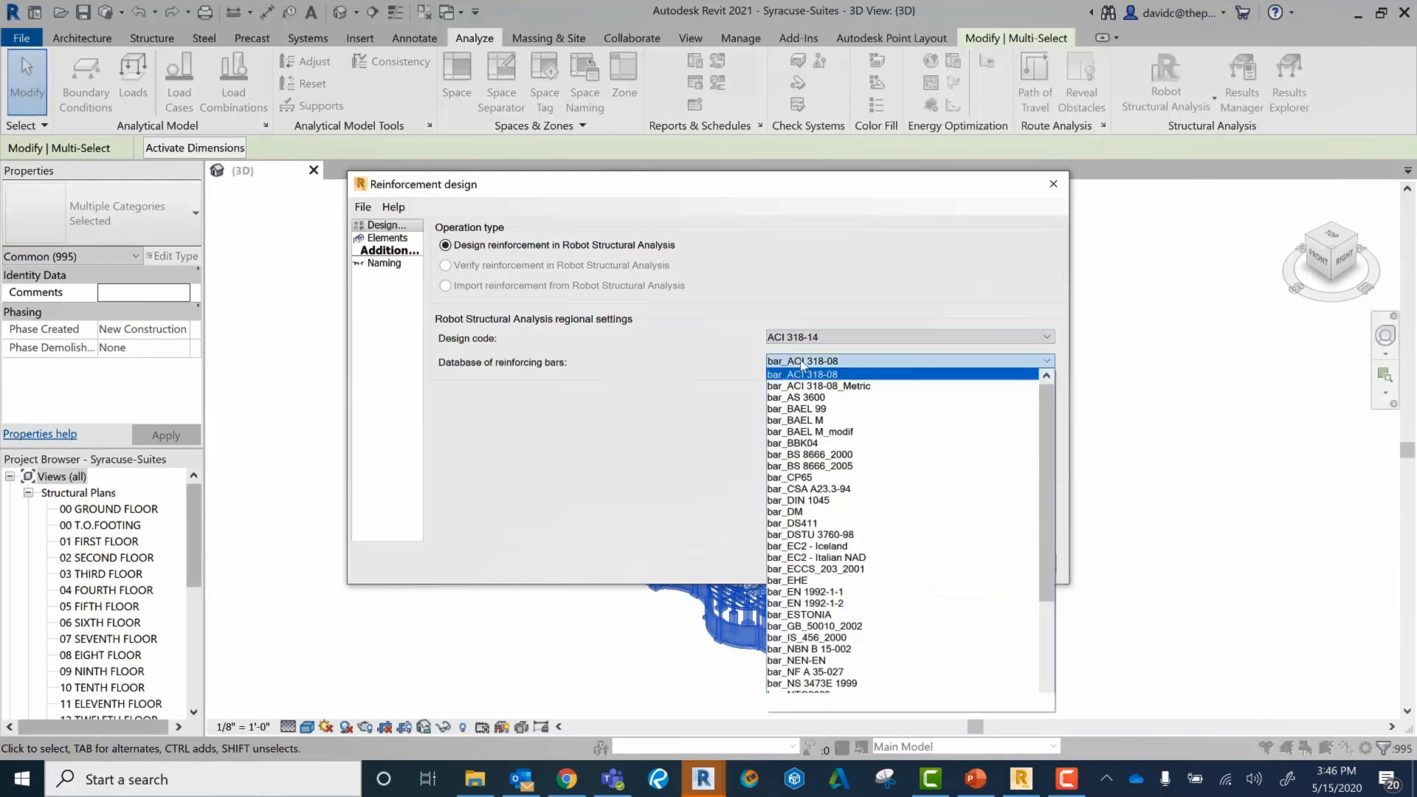
left_click(709, 374)
left_click(388, 238)
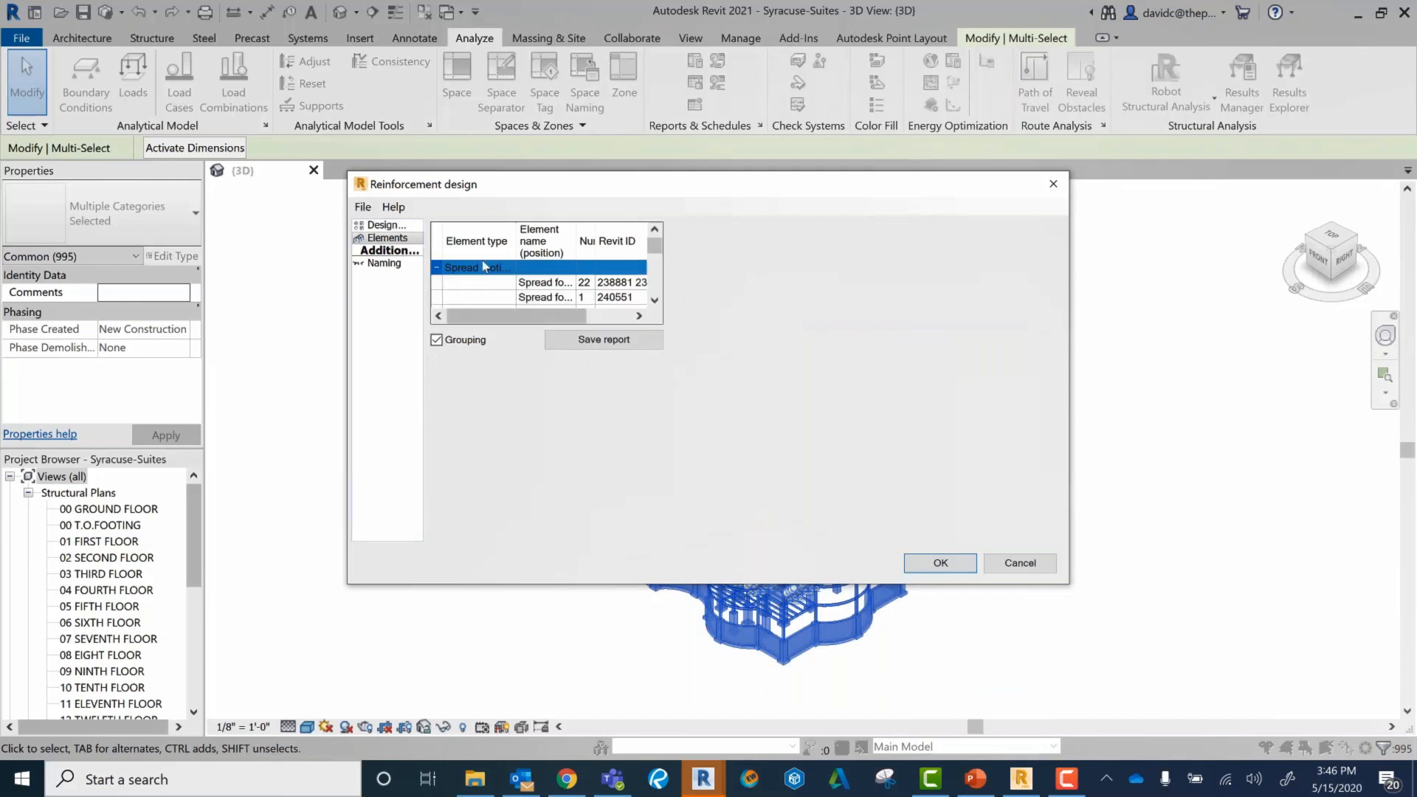
scroll(559, 285, "down", 5)
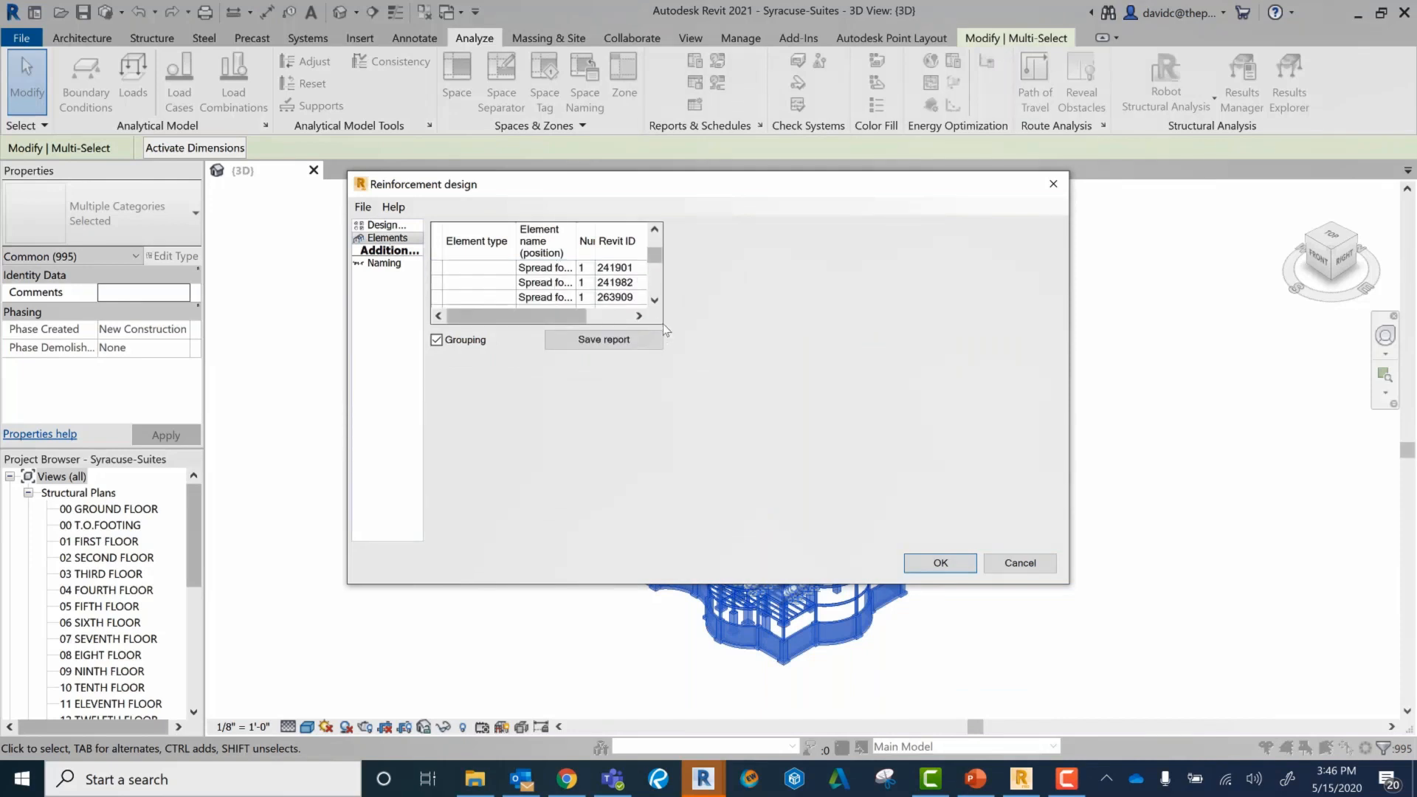
left_click(414, 263)
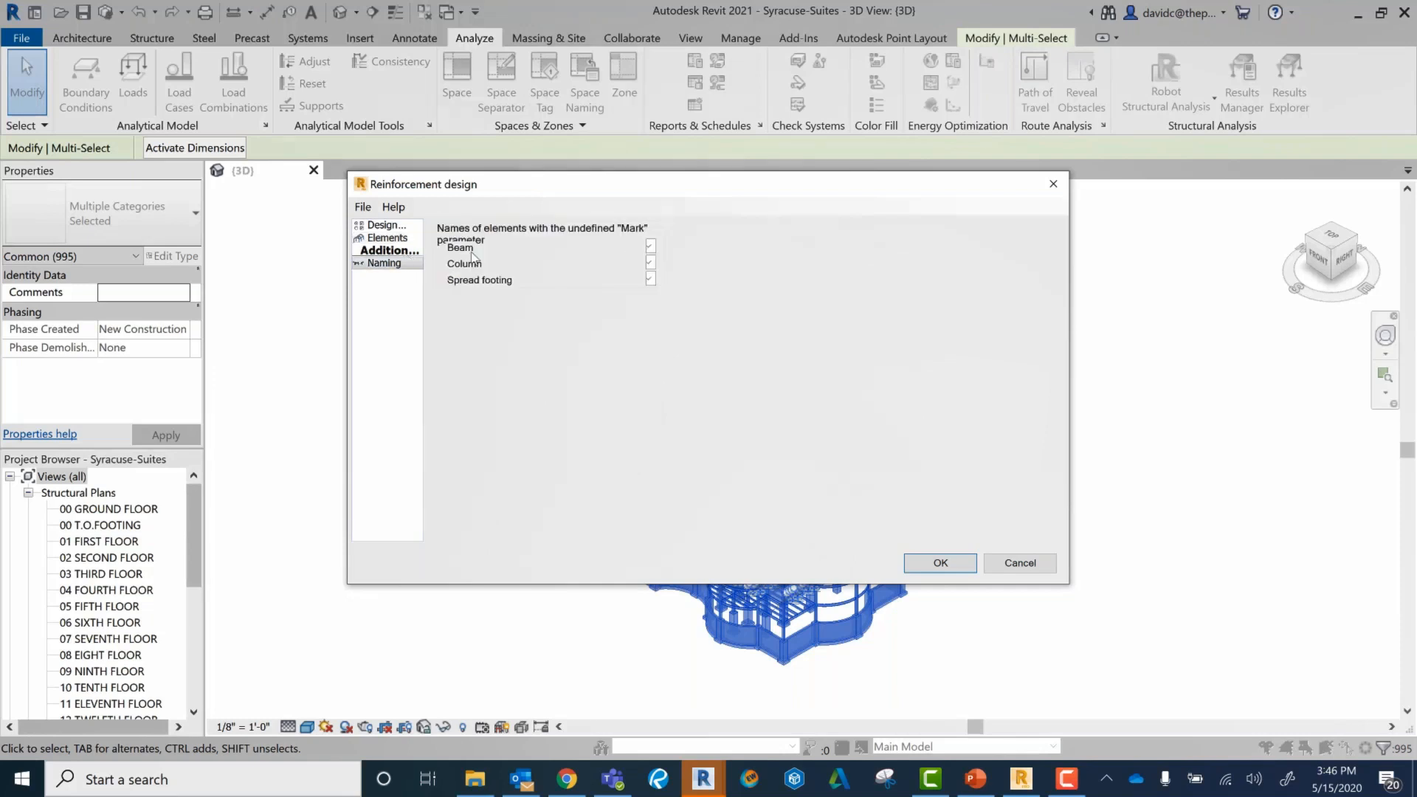
left_click(381, 226)
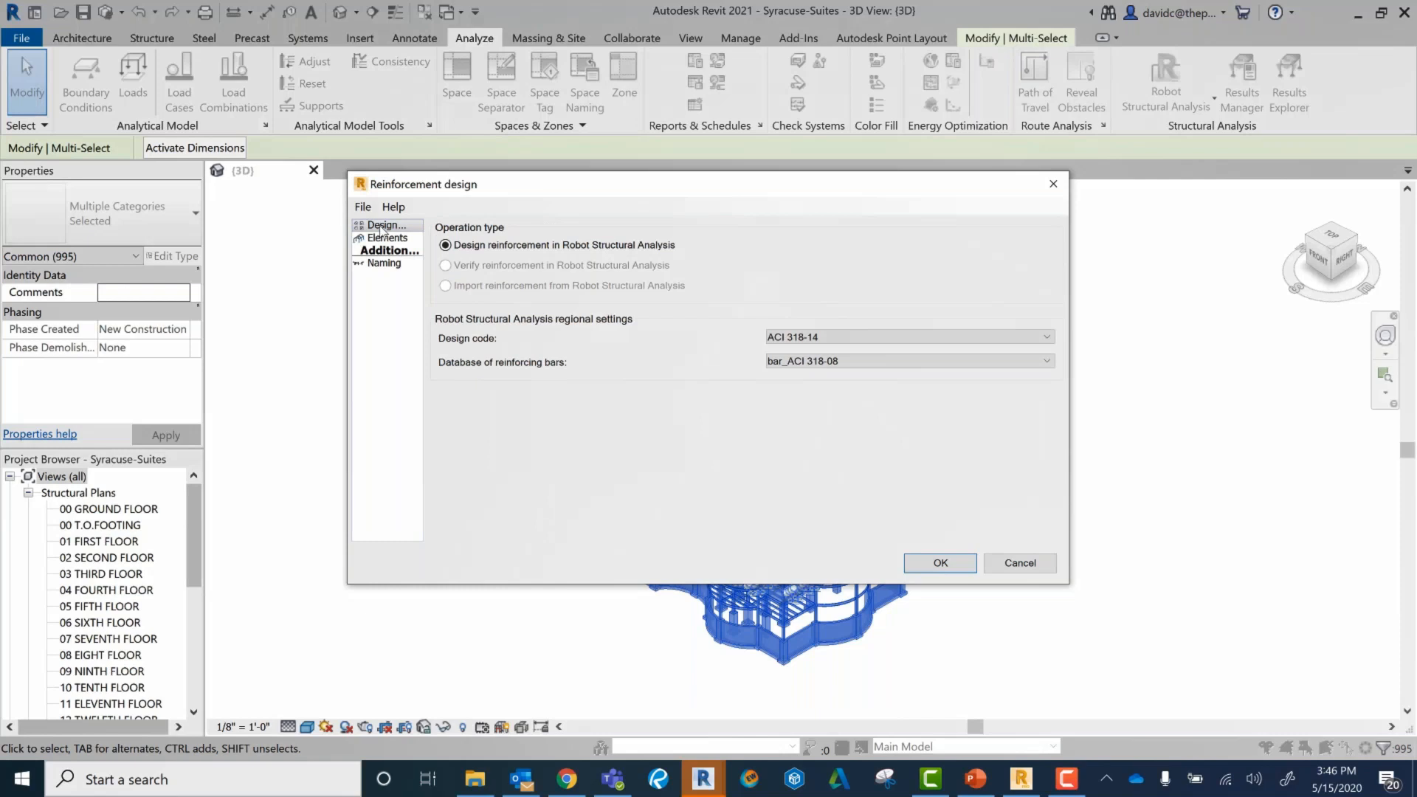
Step: Run the reinforcement design with ACI 318-14 and bar_ACI 318-08, overwriting the current Robot project, and dismiss the warning list
left_click(950, 566)
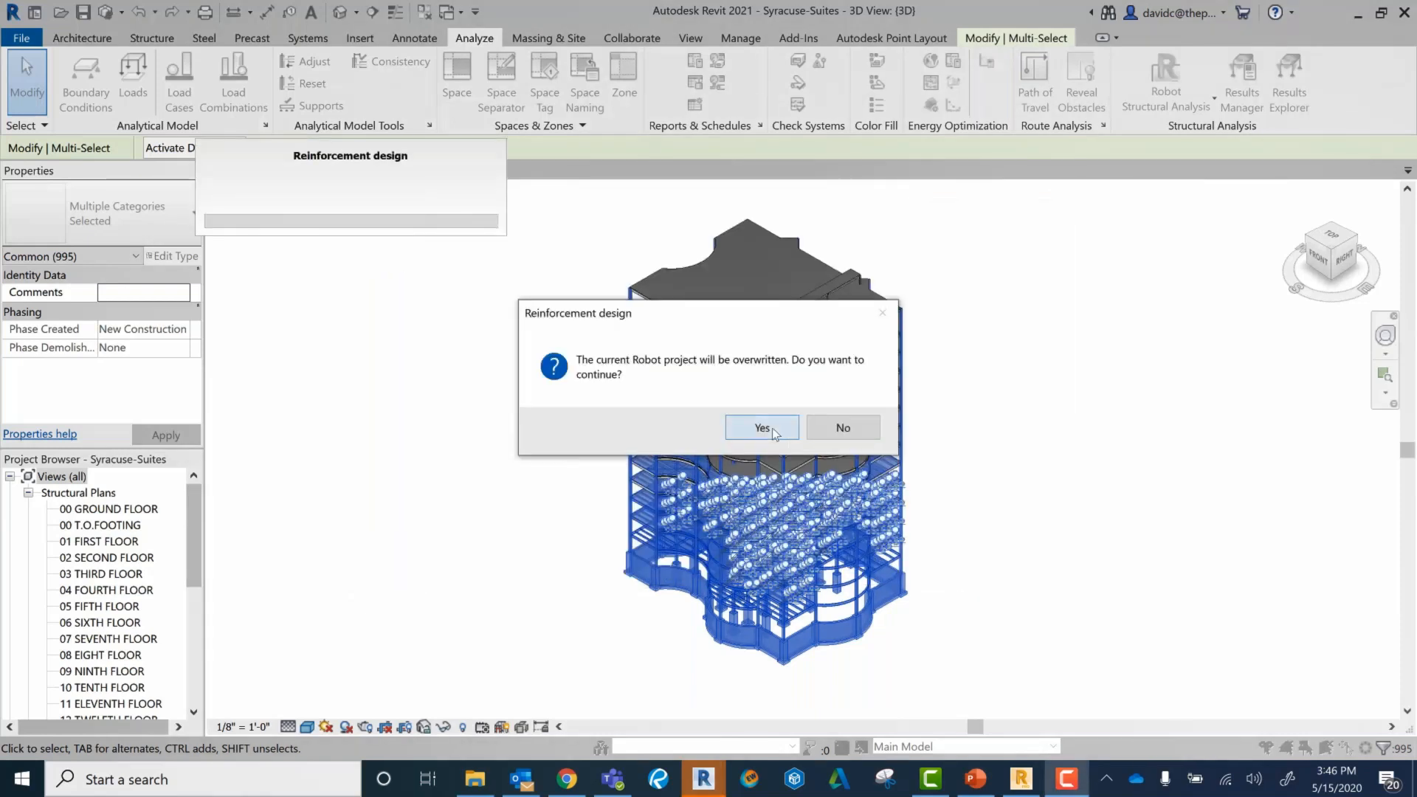
left_click(763, 428)
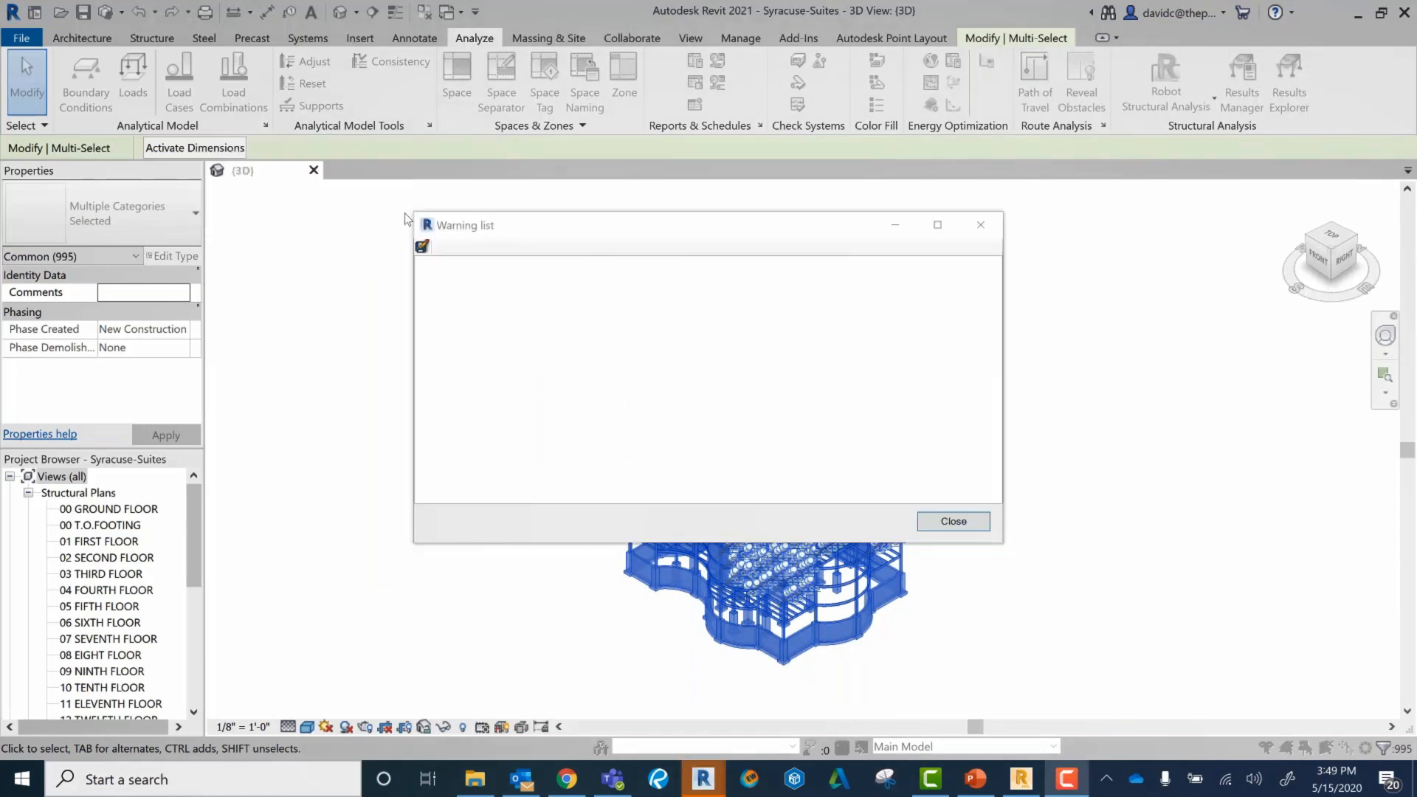
left_click(951, 520)
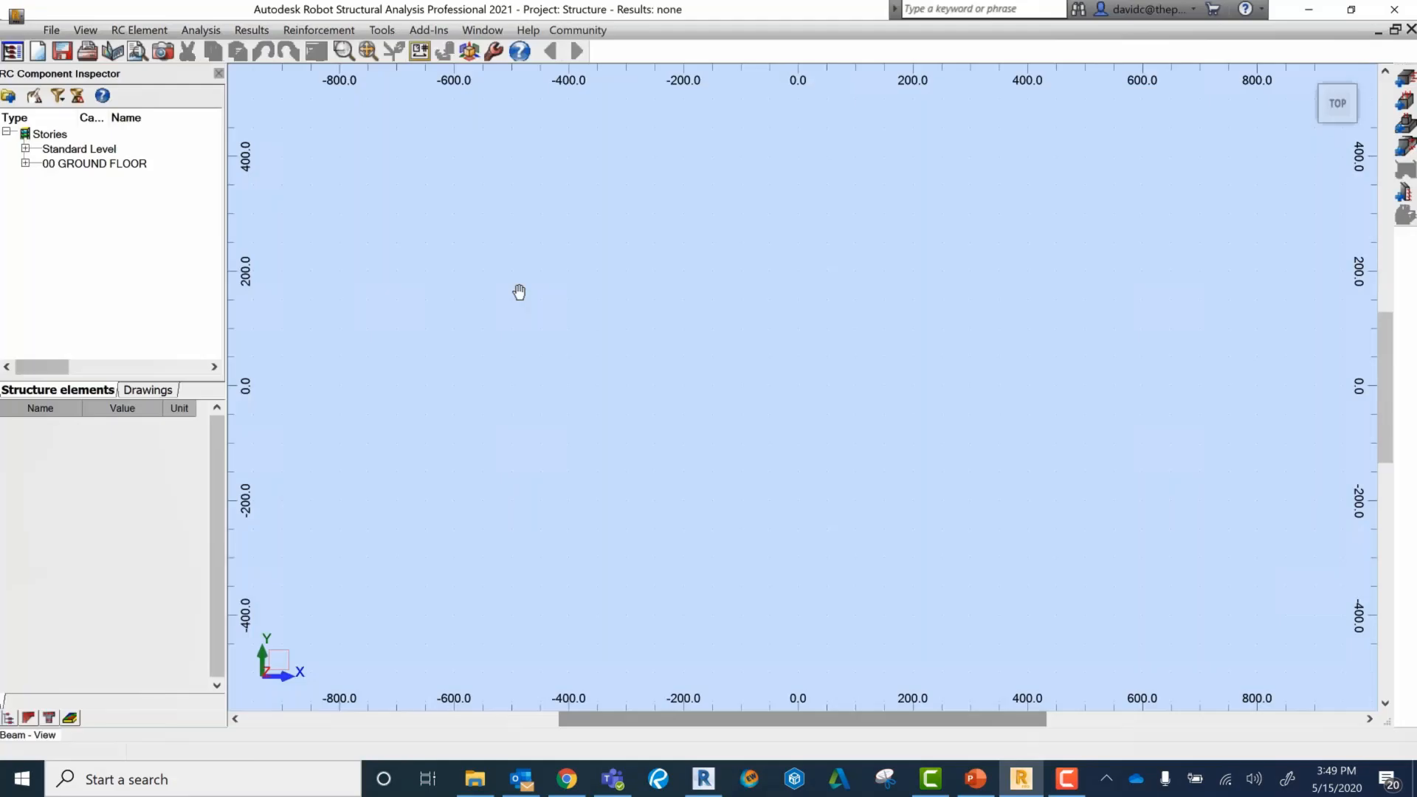
Step: Expand the 00 GROUND FLOOR story in Robot's RC Component Inspector and pick its first entry
left_click(25, 163)
left_click(107, 180)
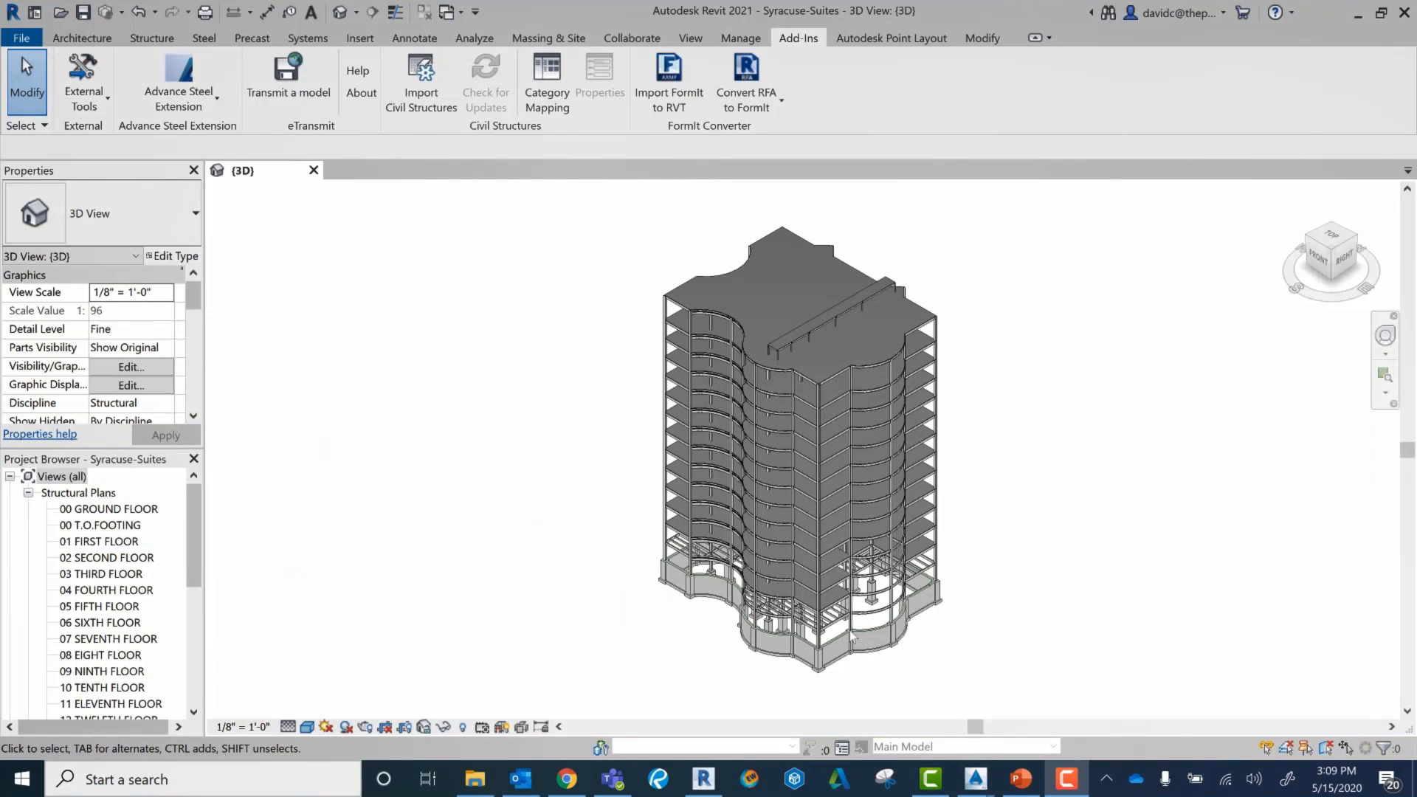
Step: Show the Advance Steel Extension commands in Revit and switch to the Drawing1.dwg model in Autodesk Advance Steel
left_click(174, 85)
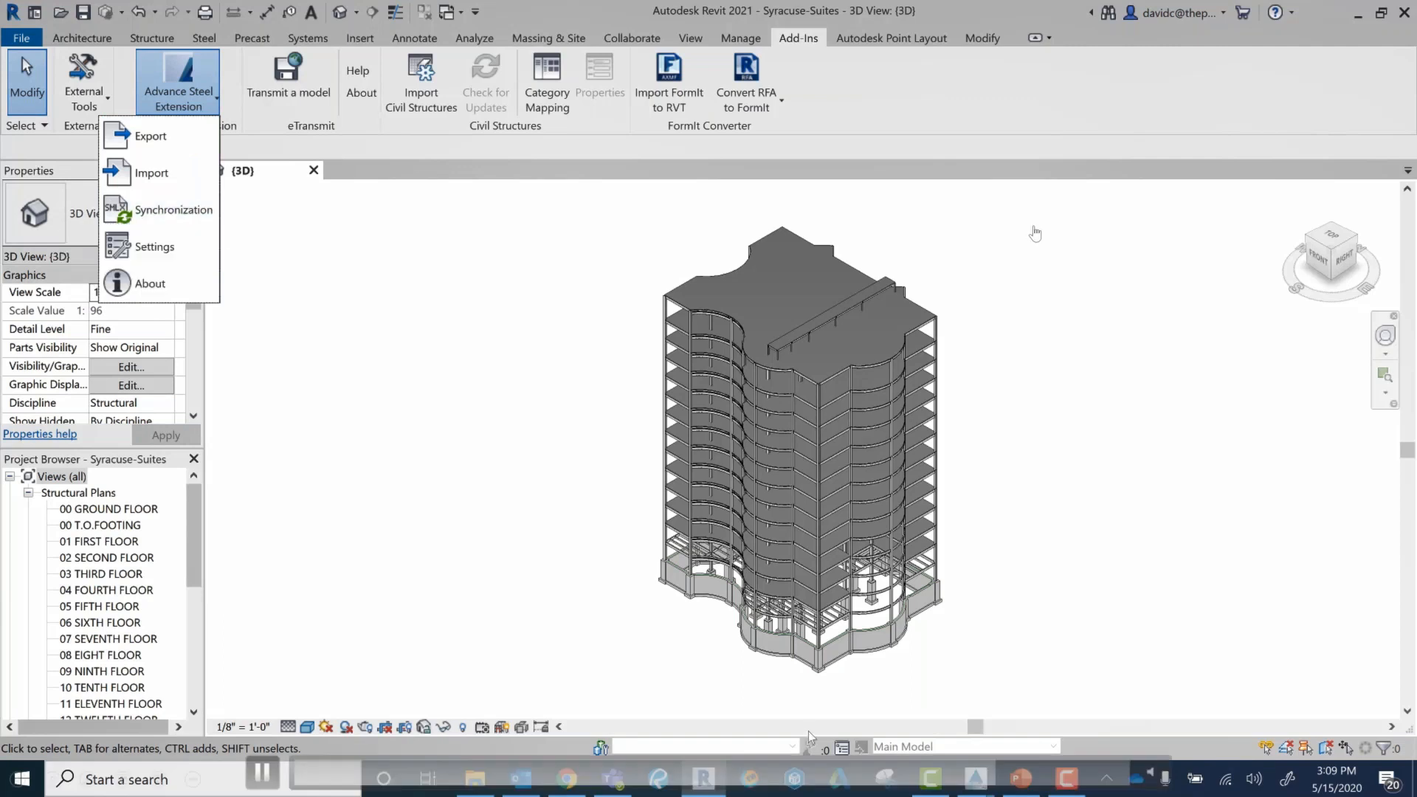
left_click(974, 778)
left_click(952, 730)
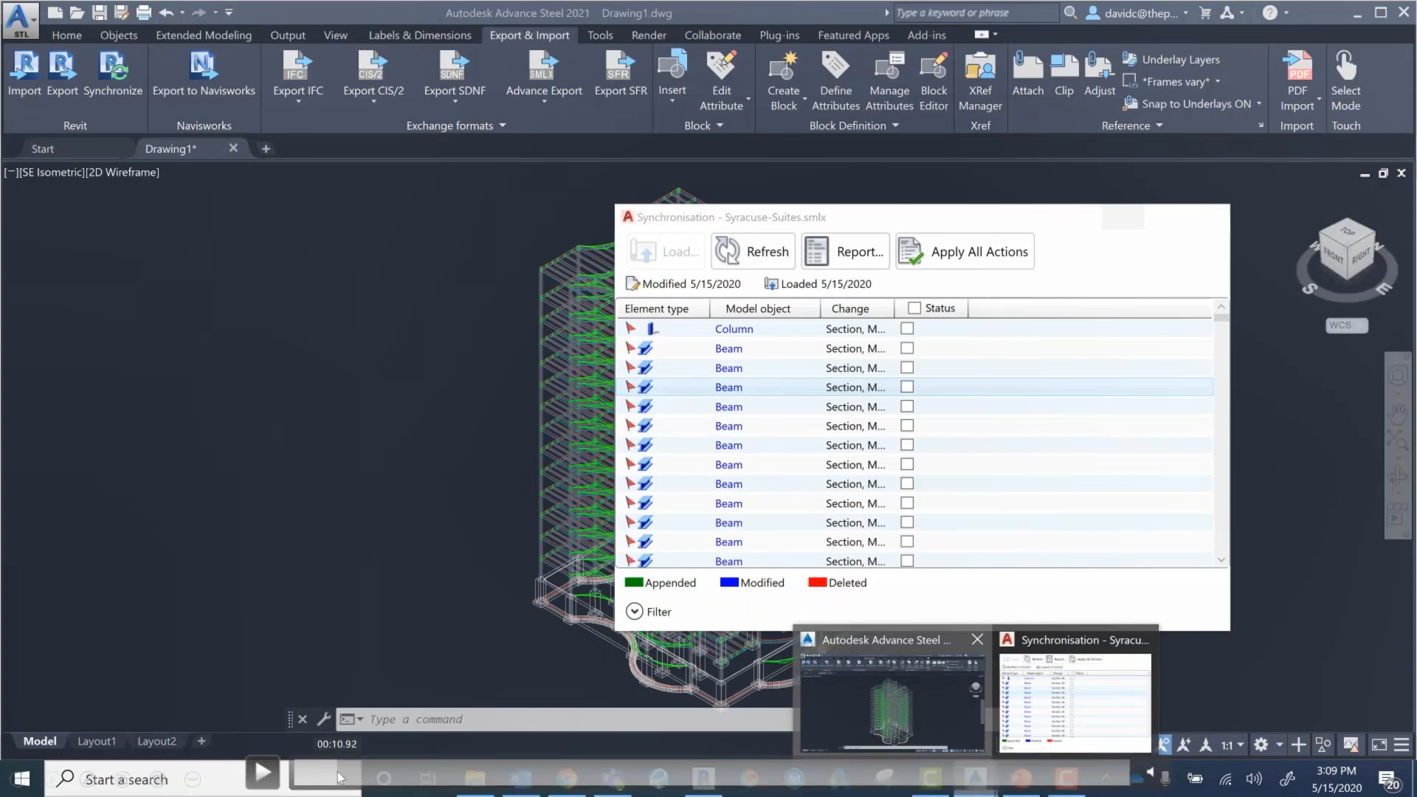
left_click_drag(350, 783, 1129, 778)
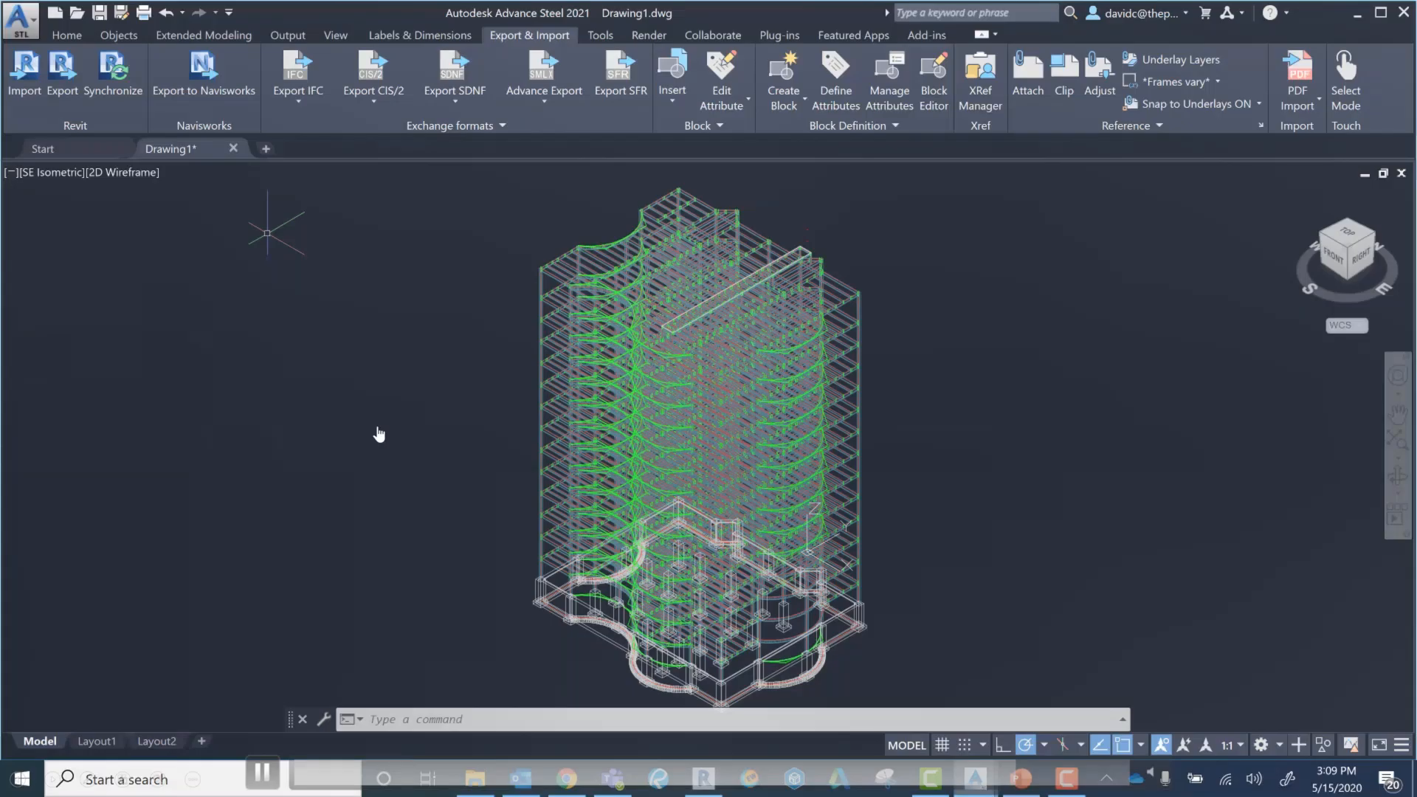
left_click(374, 441)
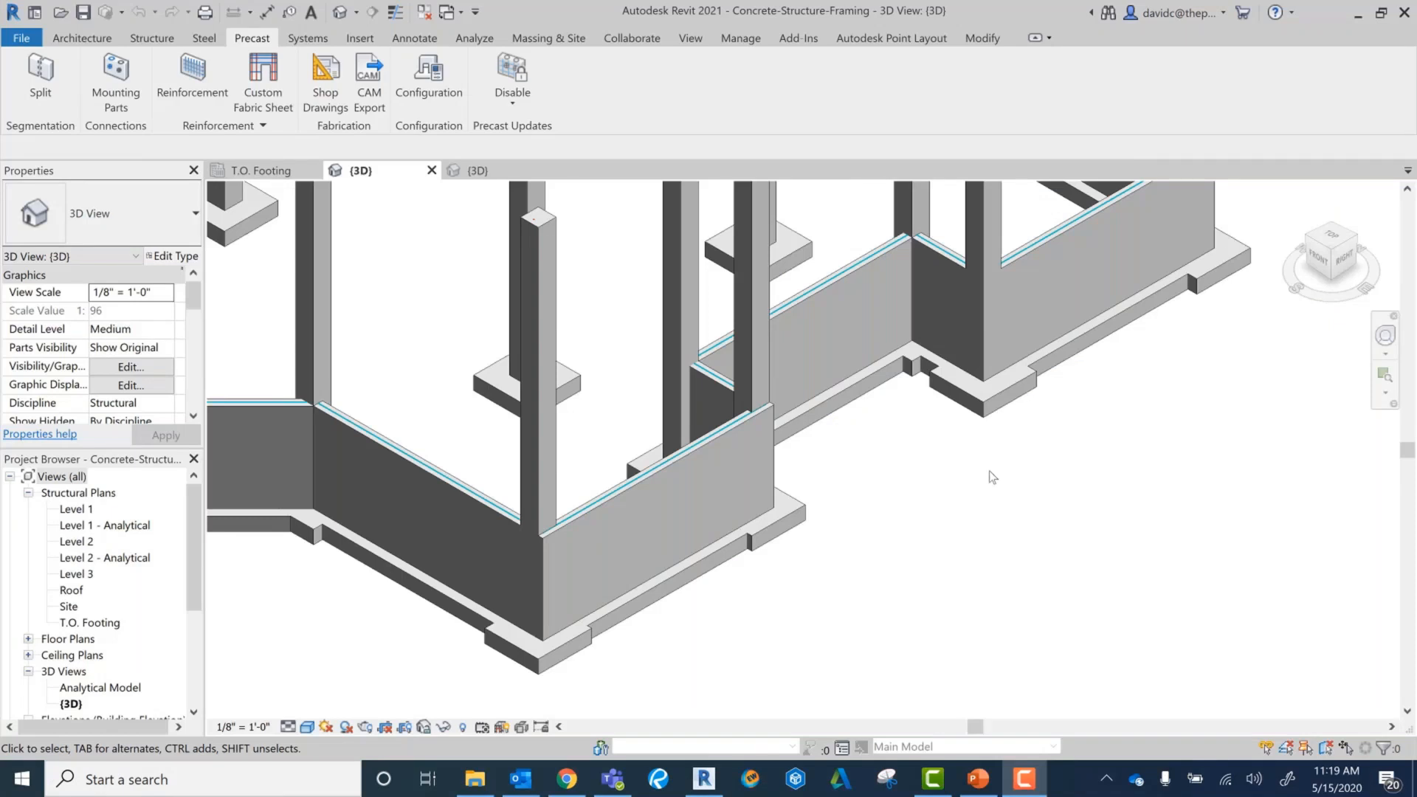
mouse_move(1196, 381)
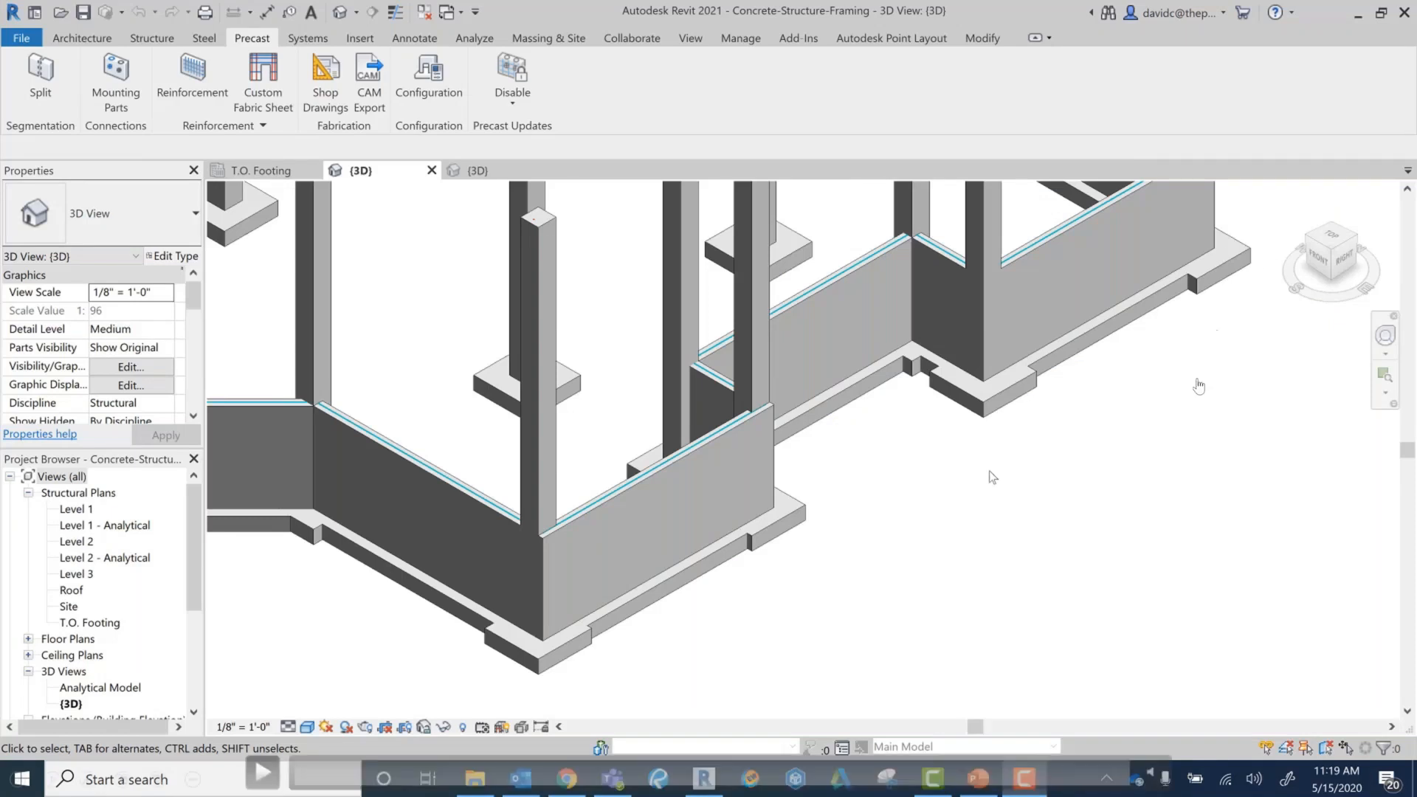
left_click(1128, 774)
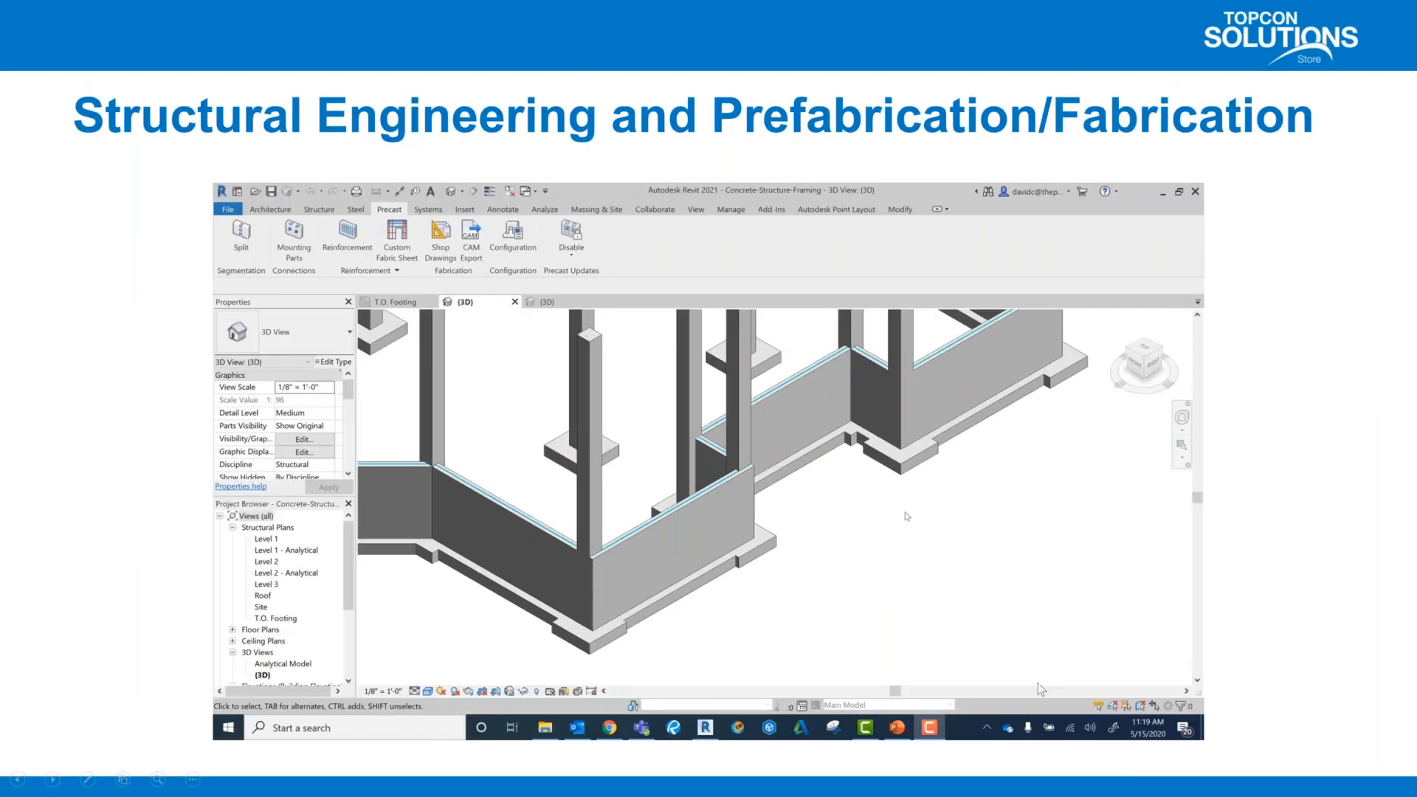
left_click(1133, 719)
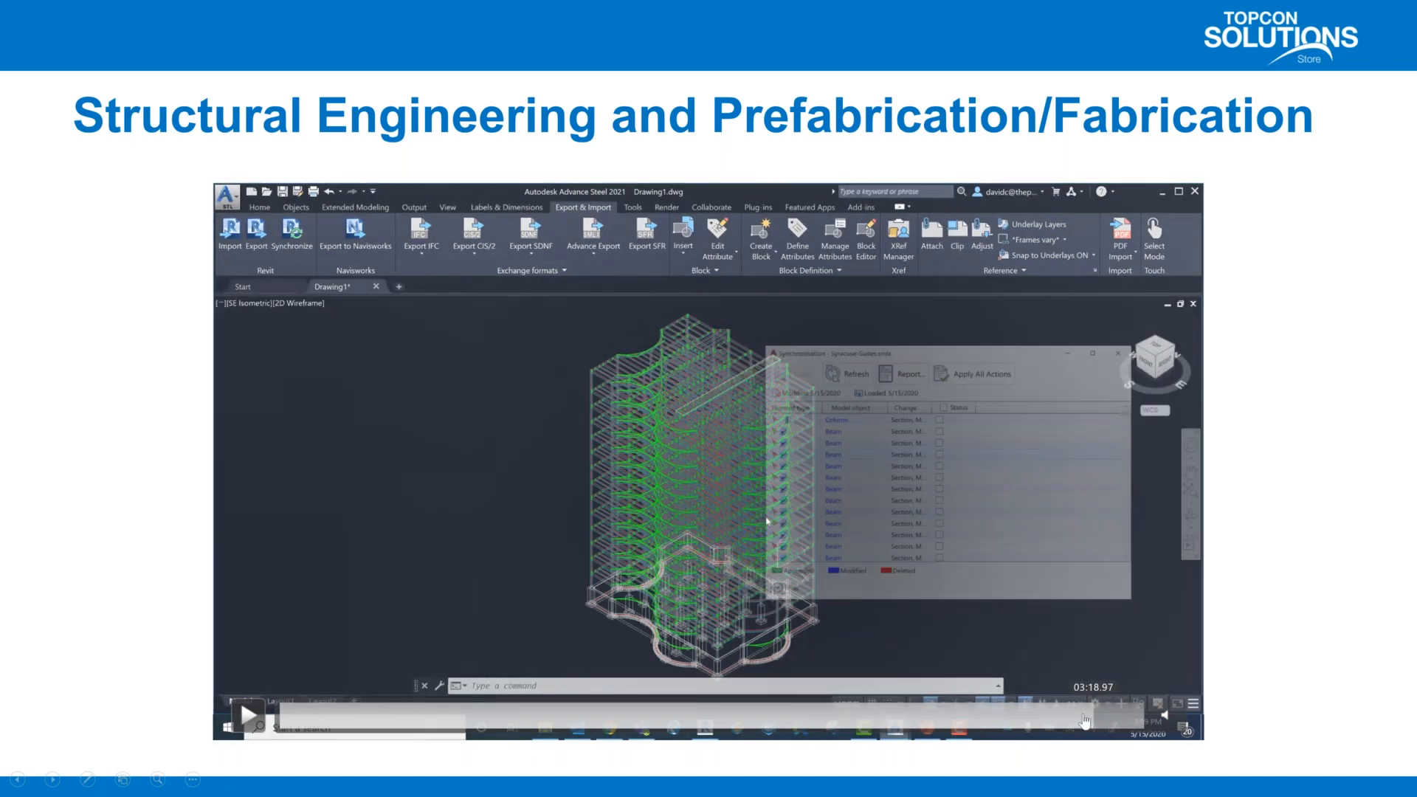
left_click(1066, 714)
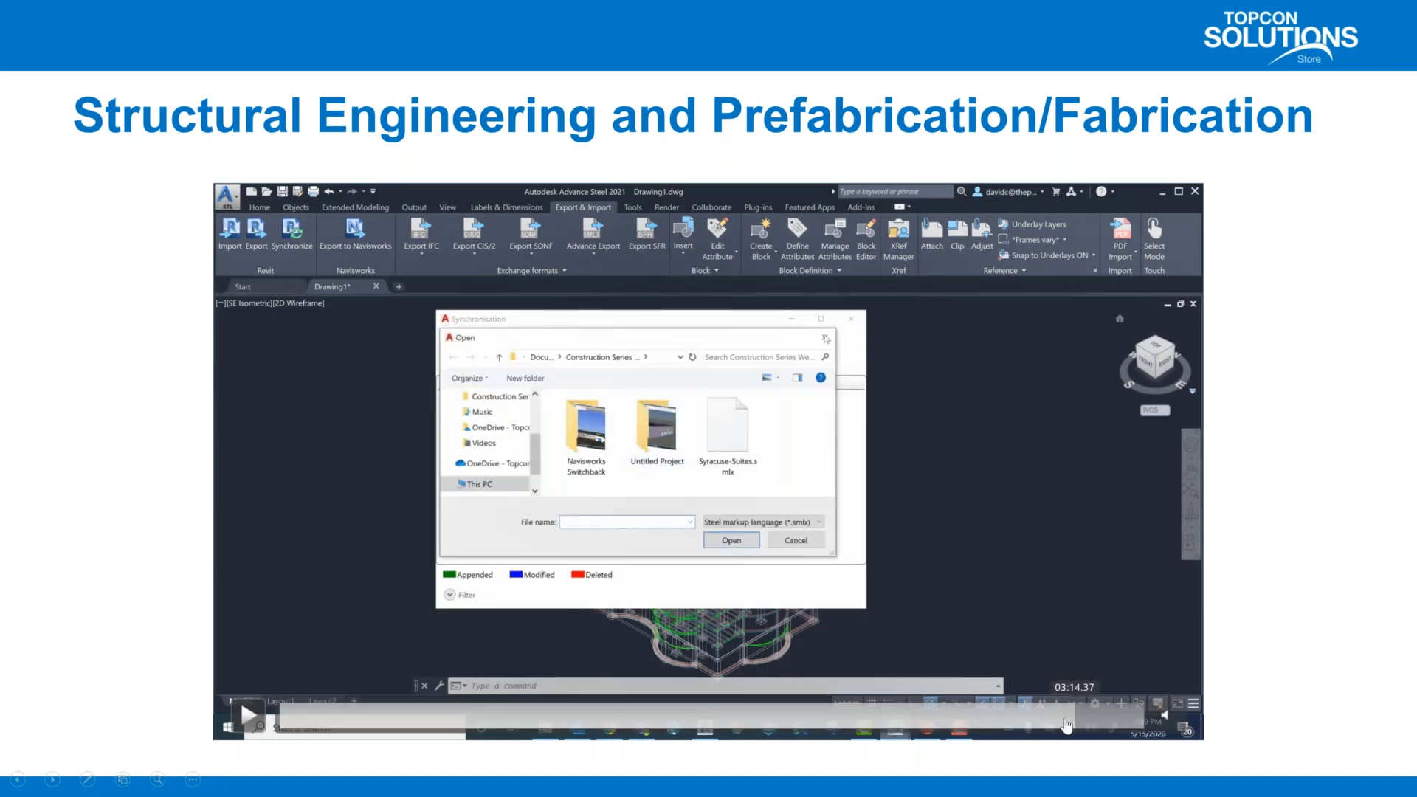
left_click(991, 716)
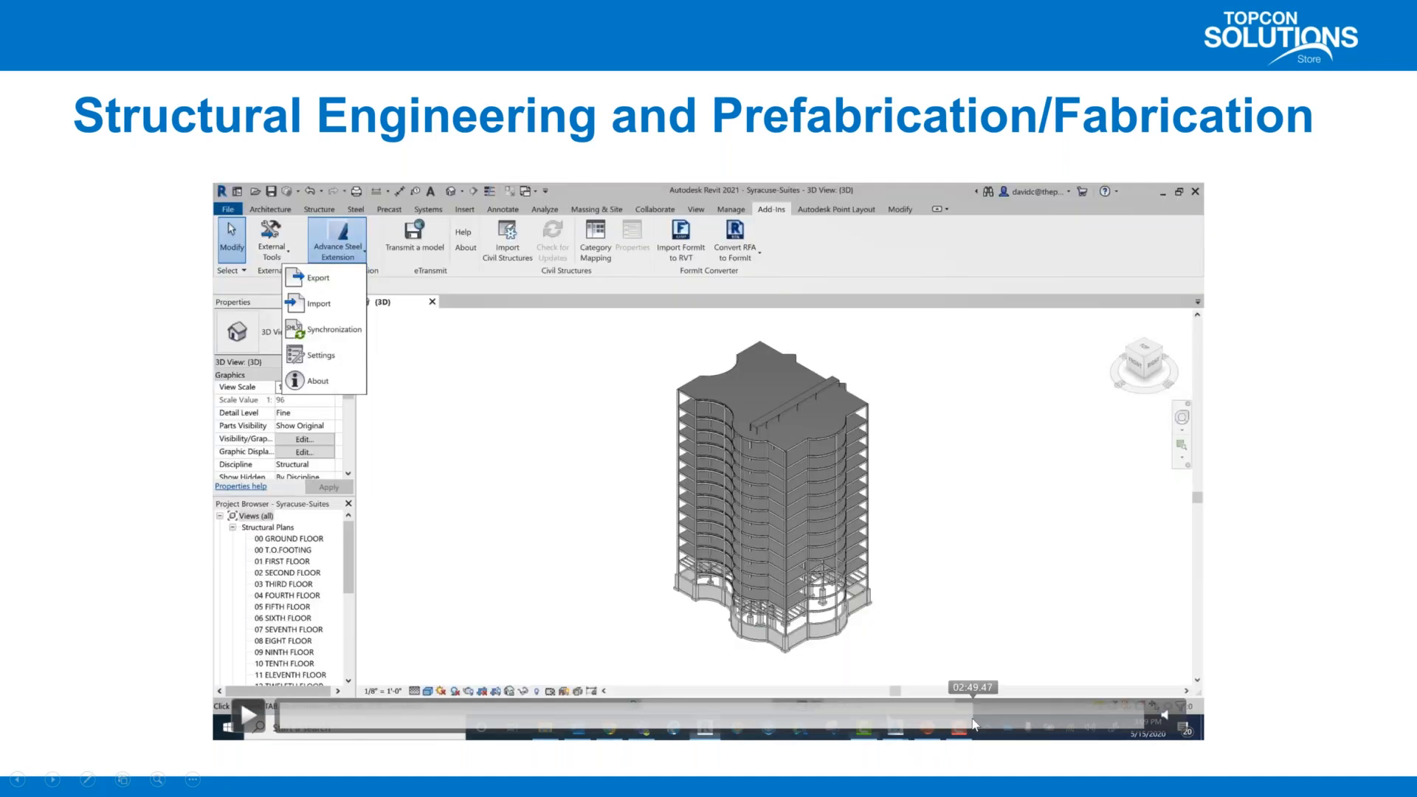
left_click(974, 717)
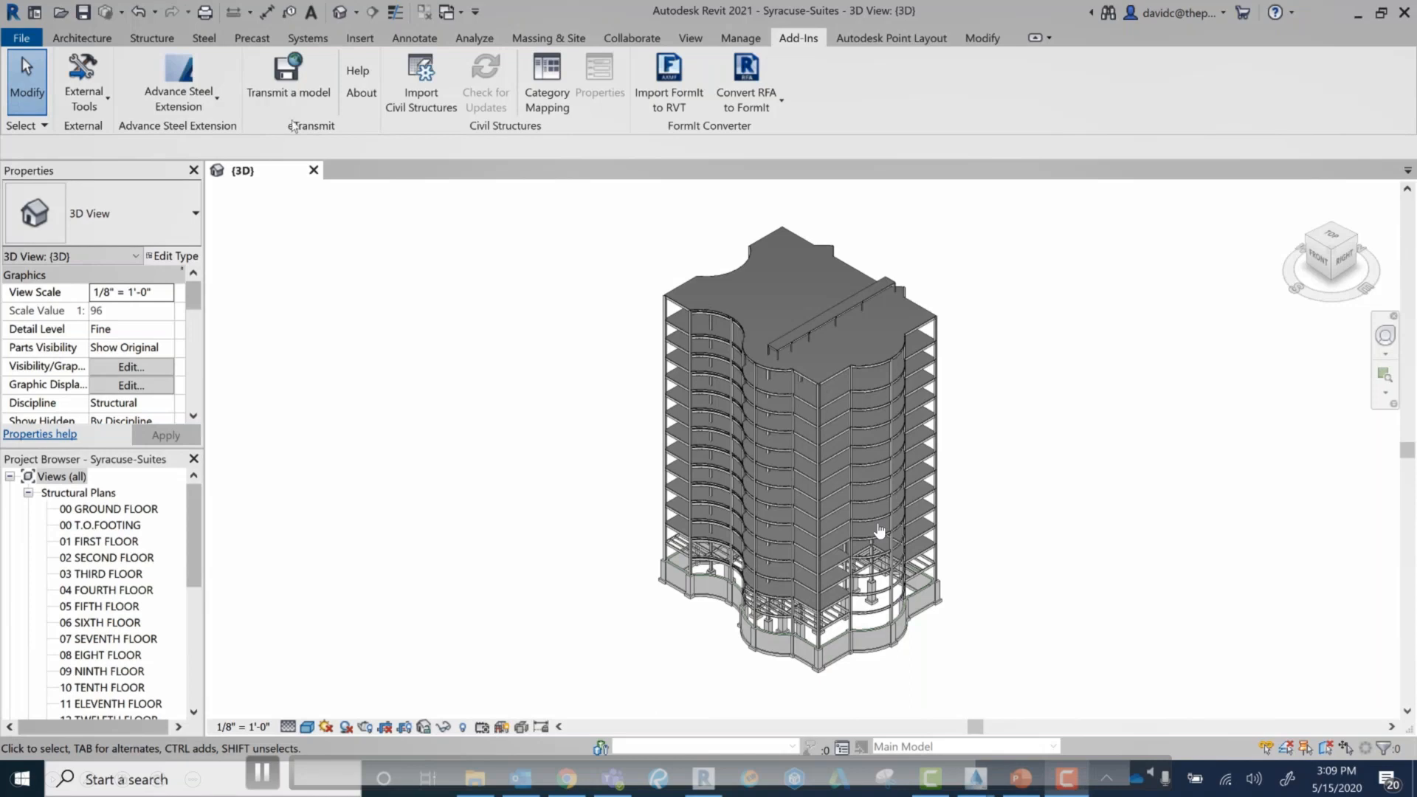
Step: Point out the Advance Steel Extension's Synchronization command in Revit and return to Autodesk Advance Steel's Synchronize command
left_click(175, 87)
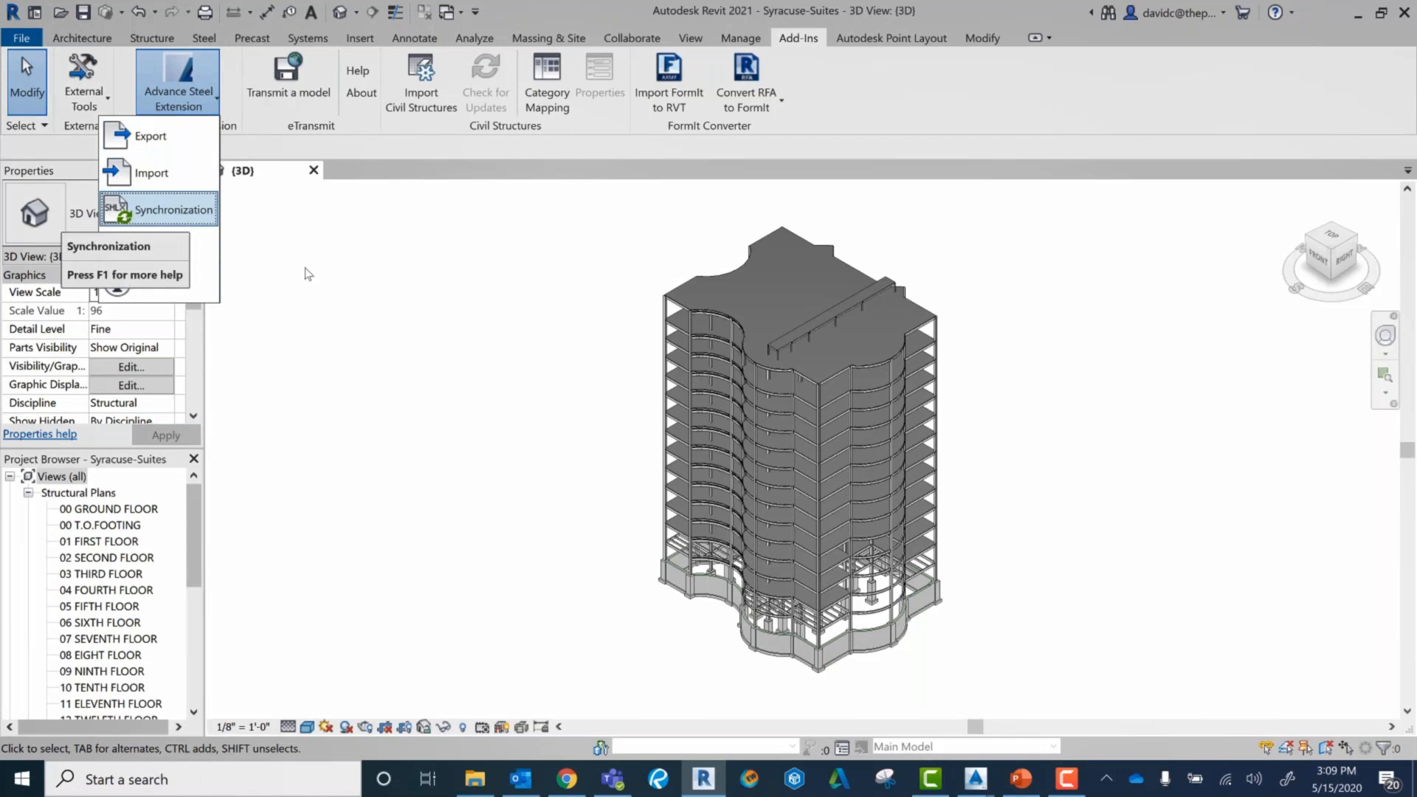
left_click(978, 786)
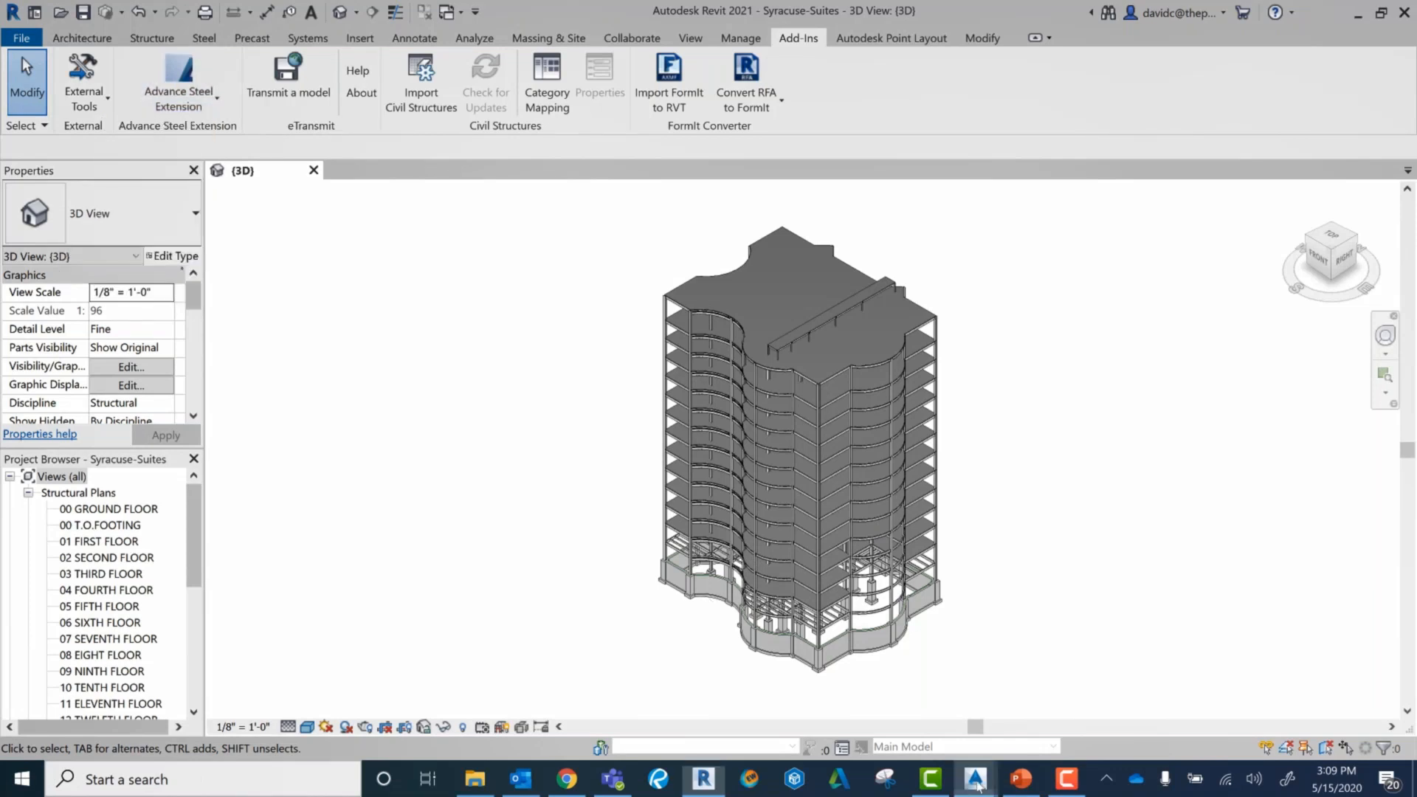
left_click(942, 722)
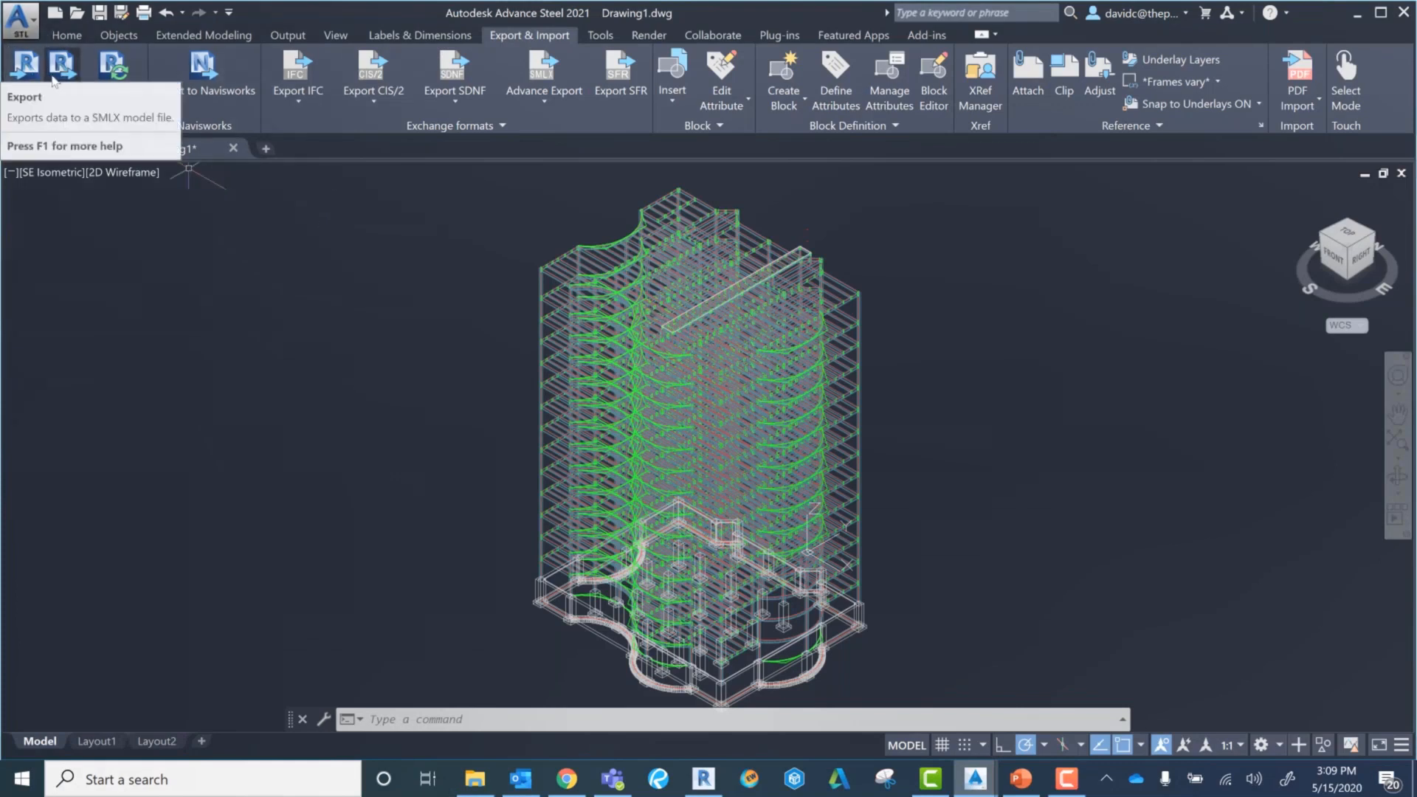
Step: Start the model synchronization, browse the SMLX files available for loading, and close both dialogs without loading one
left_click(109, 74)
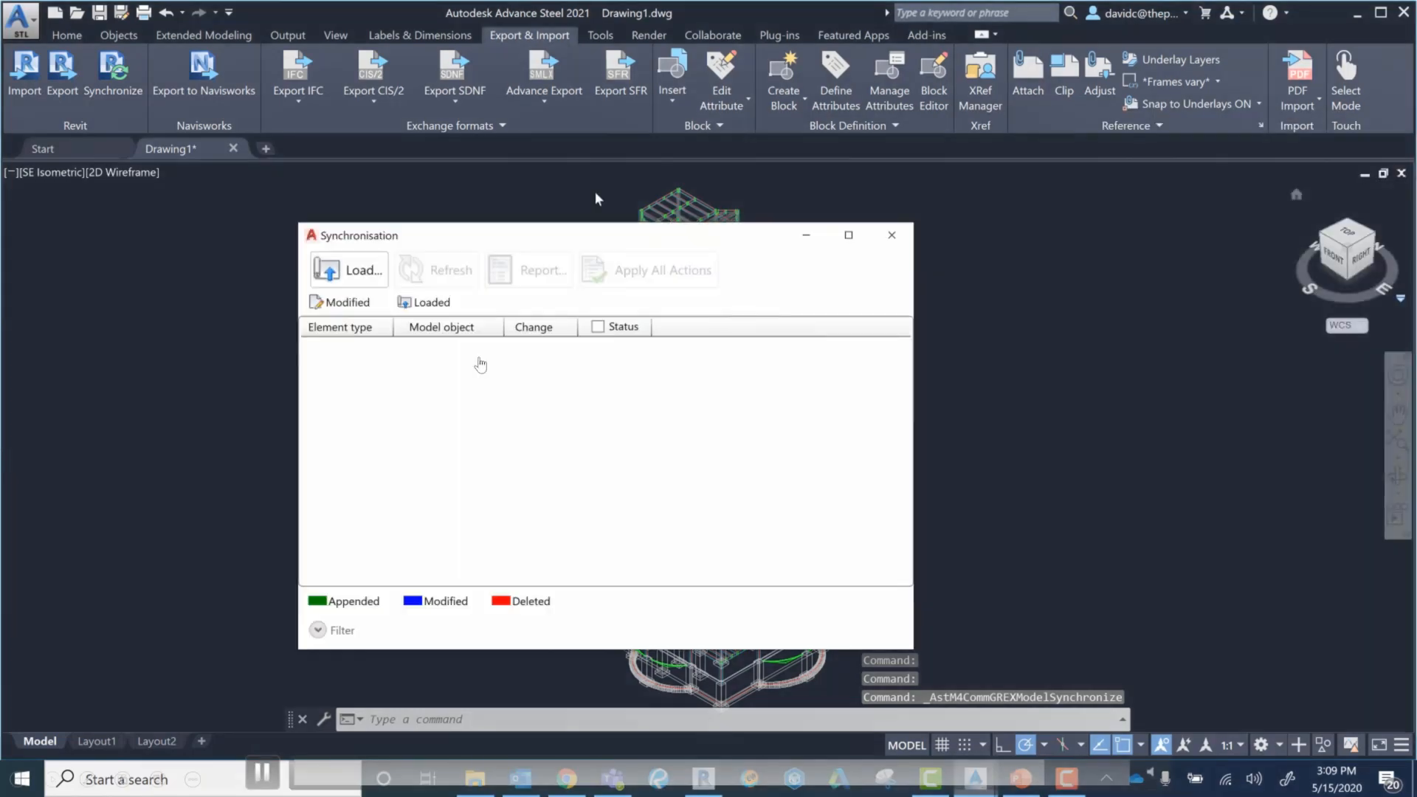
left_click(367, 230)
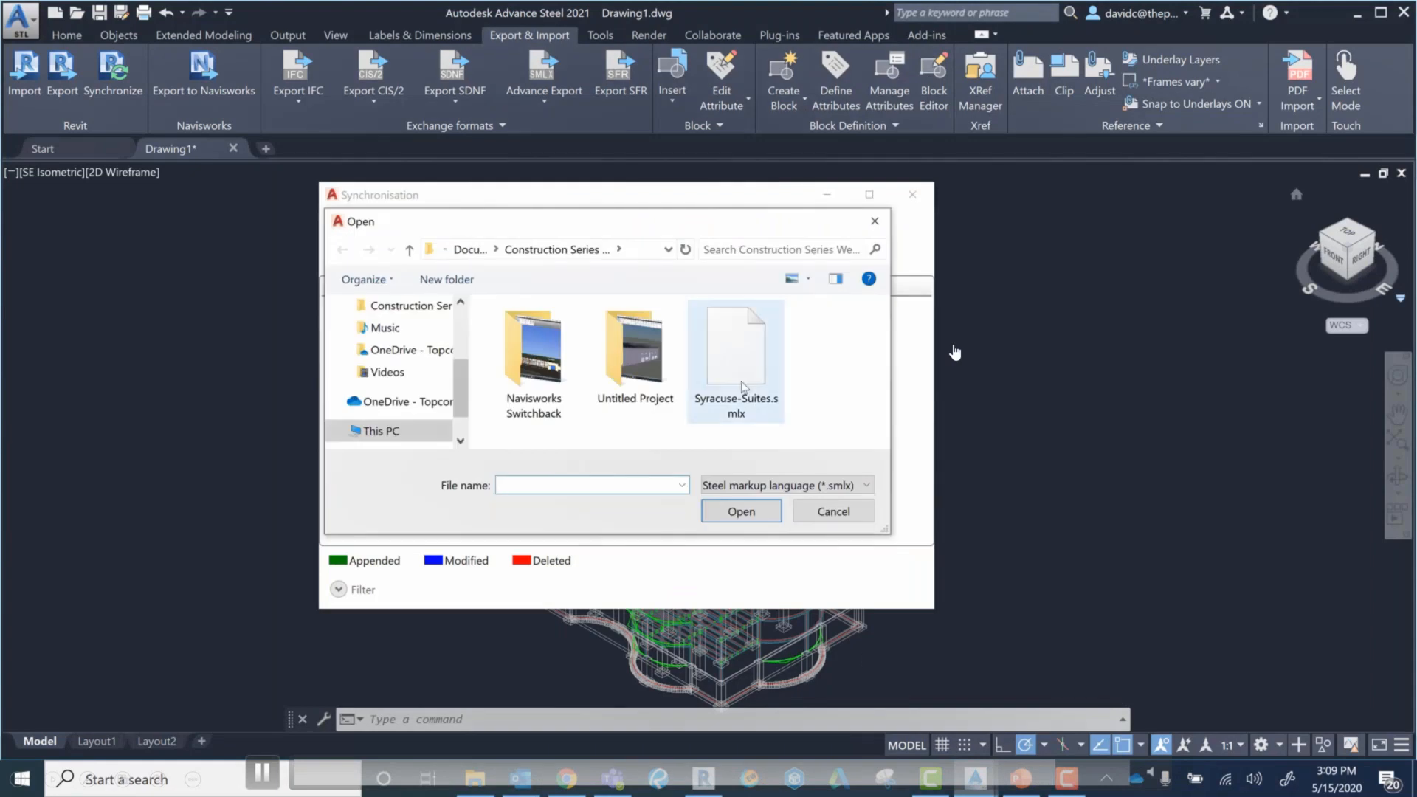
left_click(874, 221)
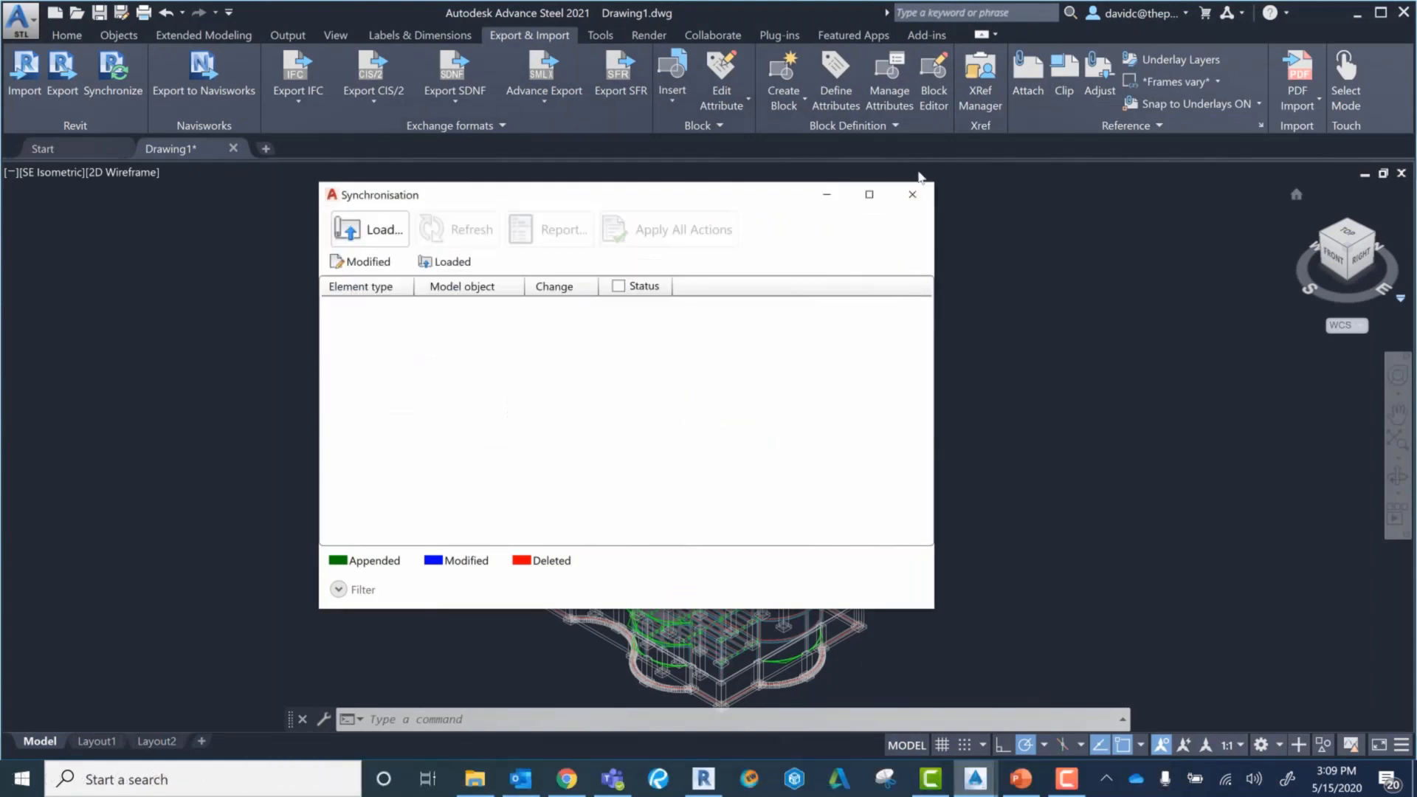
left_click(912, 194)
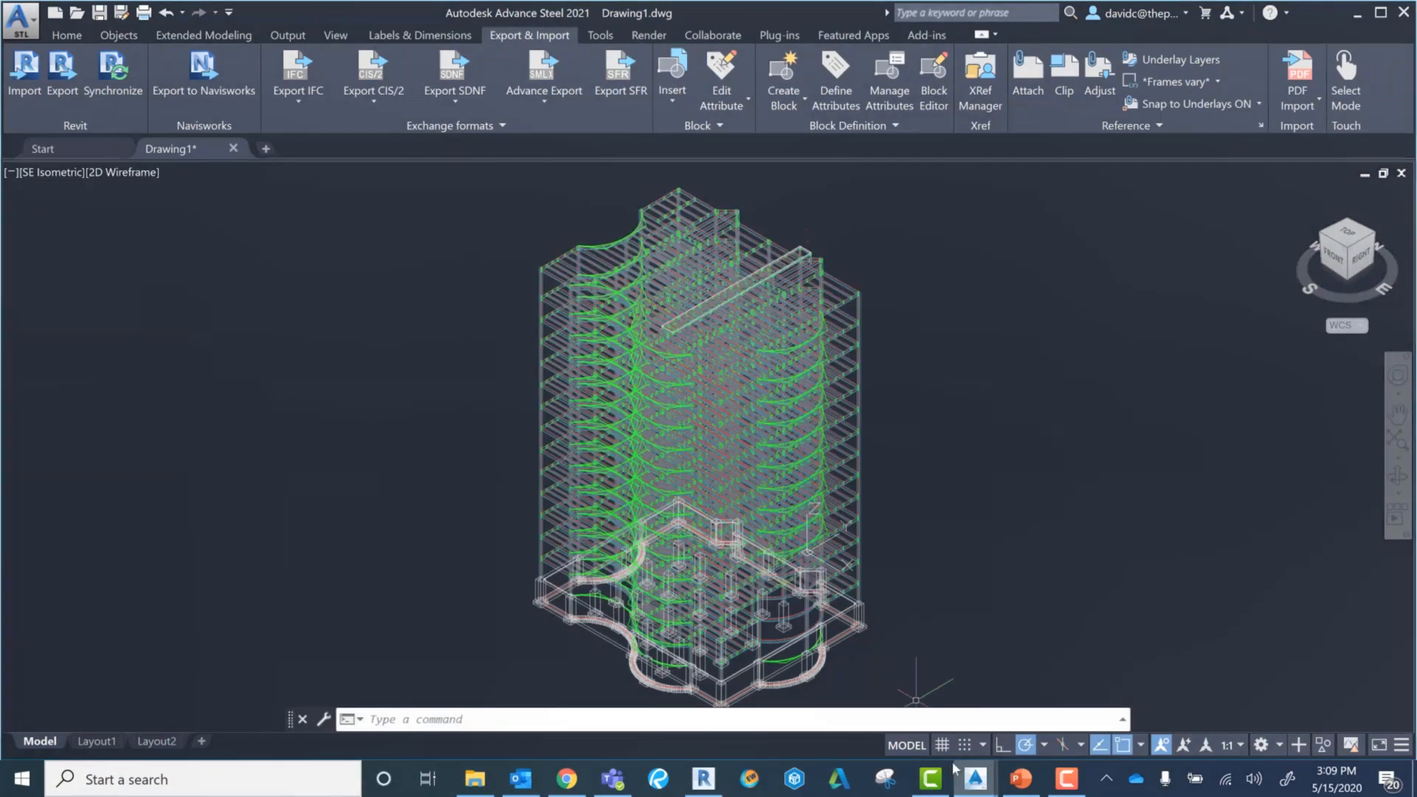
Step: Review the column and beam changes in the Syracuse-Suites.smlx synchronization list, moving its window aside, and refresh the list
left_click(976, 779)
left_click(1070, 701)
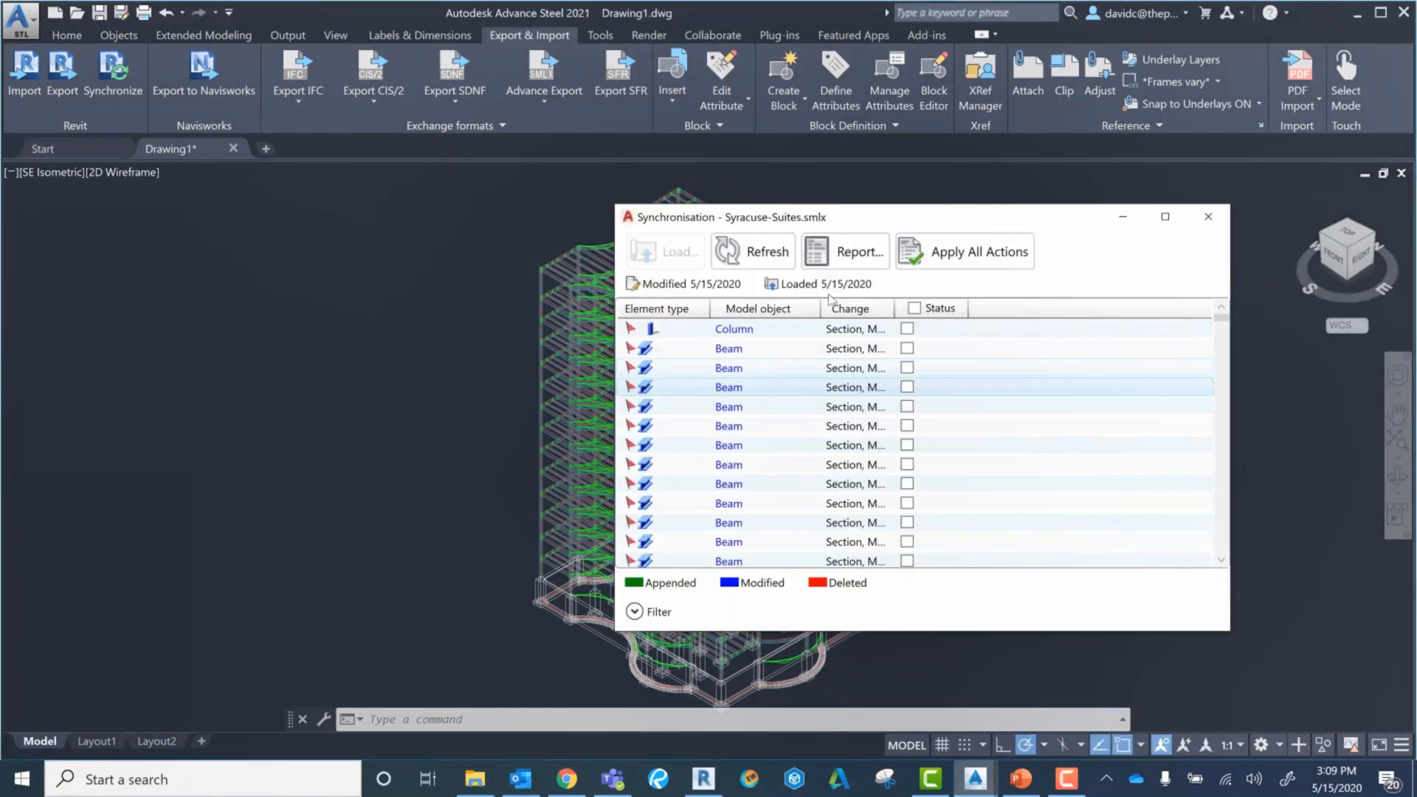
left_click_drag(906, 217, 1026, 199)
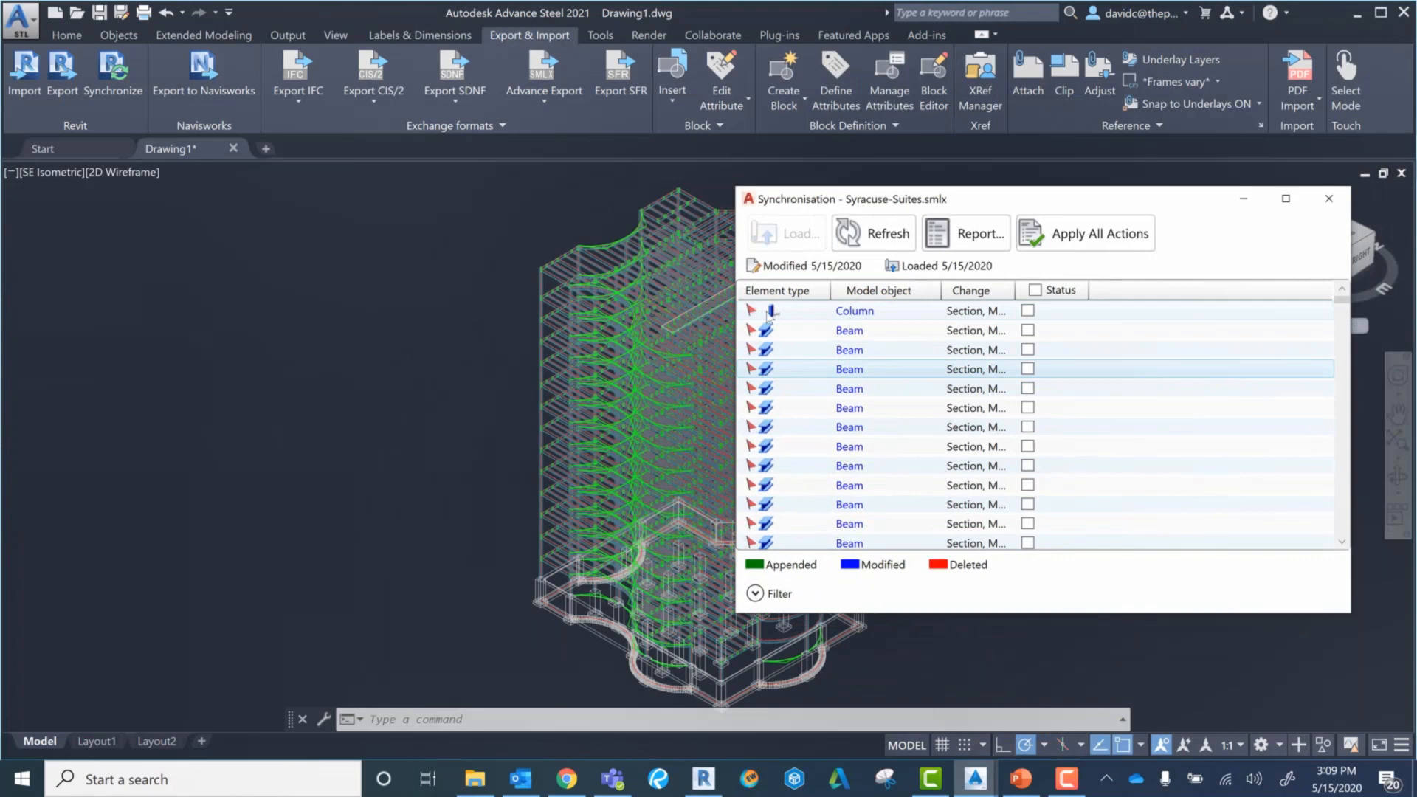
scroll(986, 368, "down", 3)
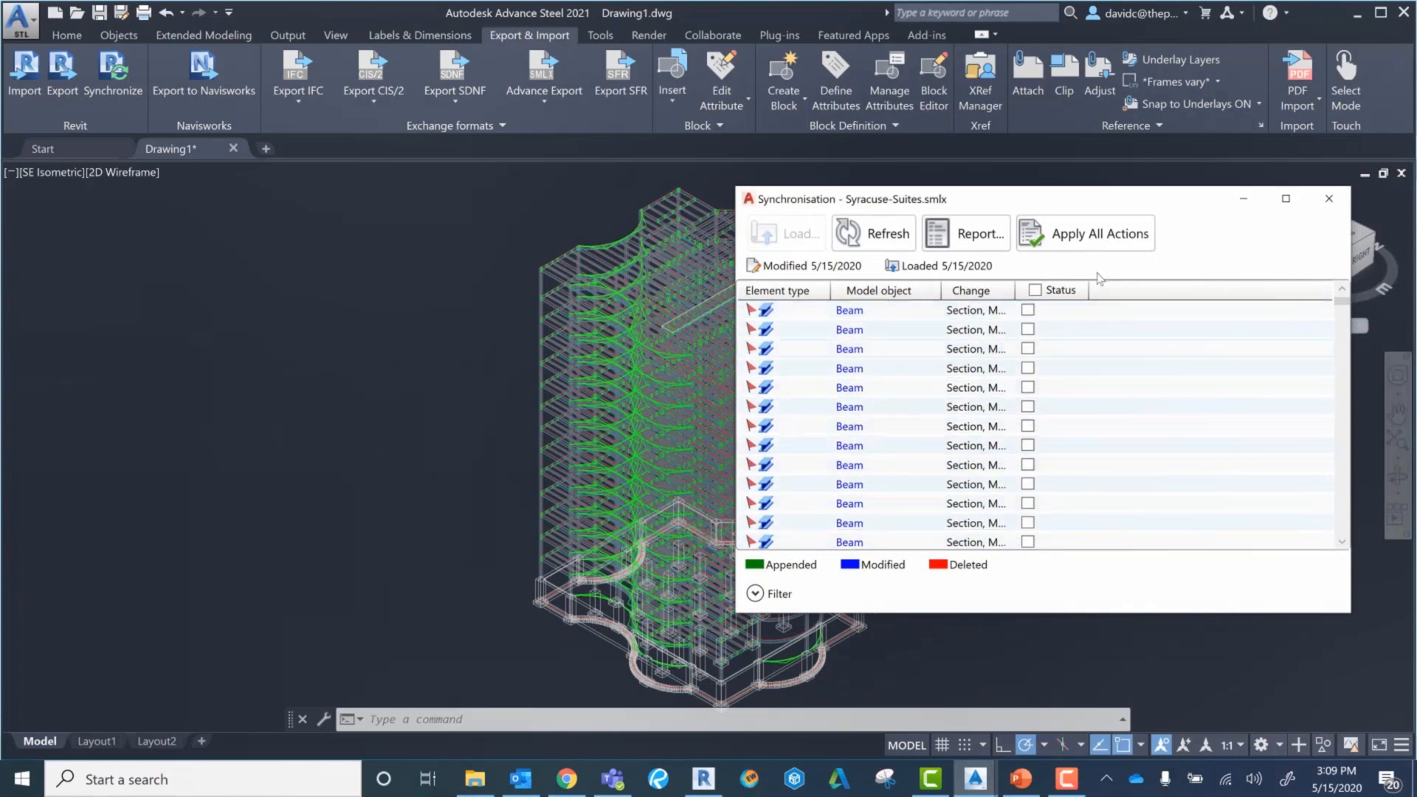
left_click(886, 241)
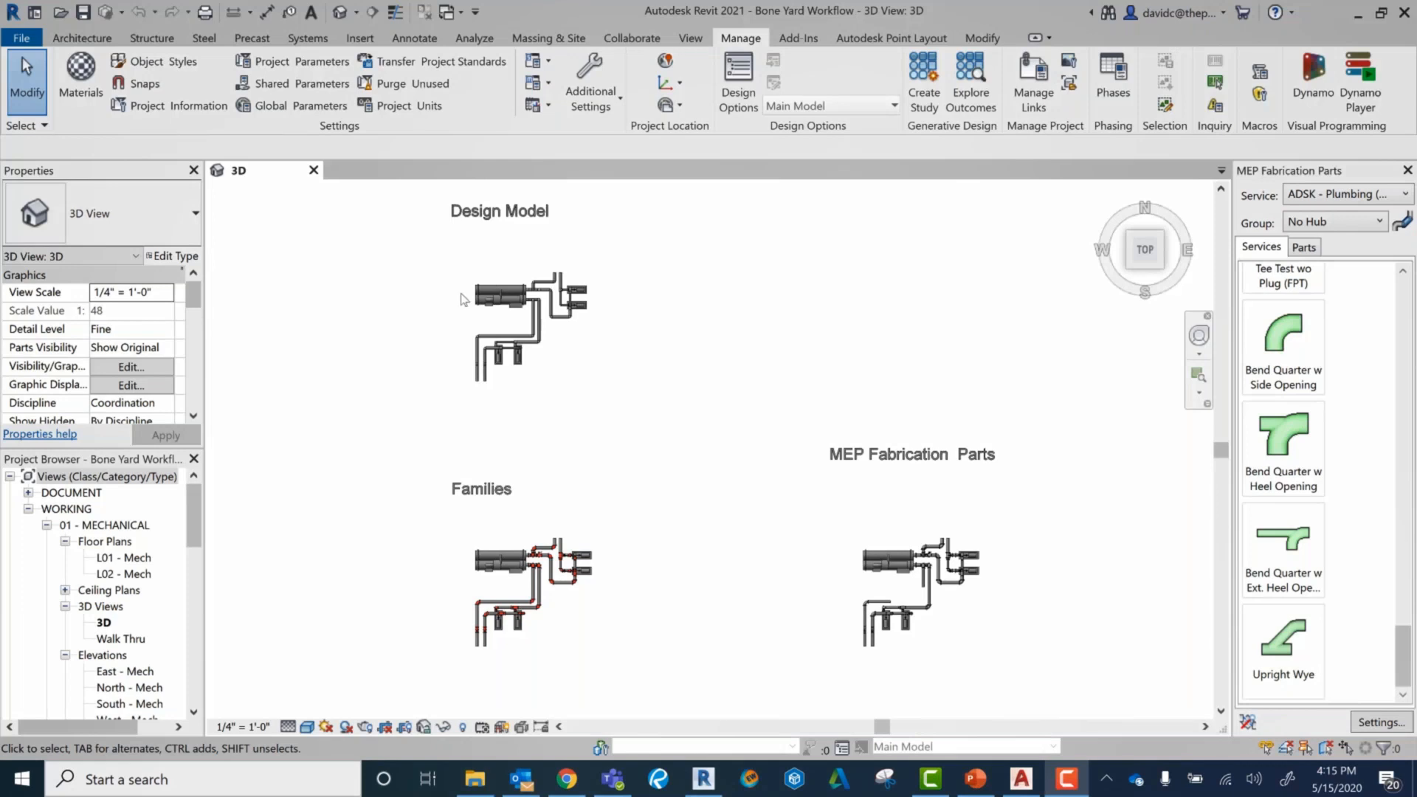
Step: Inspect the upper horizontal pipe of the Design Model piping in Revit's Bone Yard Workflow project and show the Systems tools
scroll(461, 299, "up", 5)
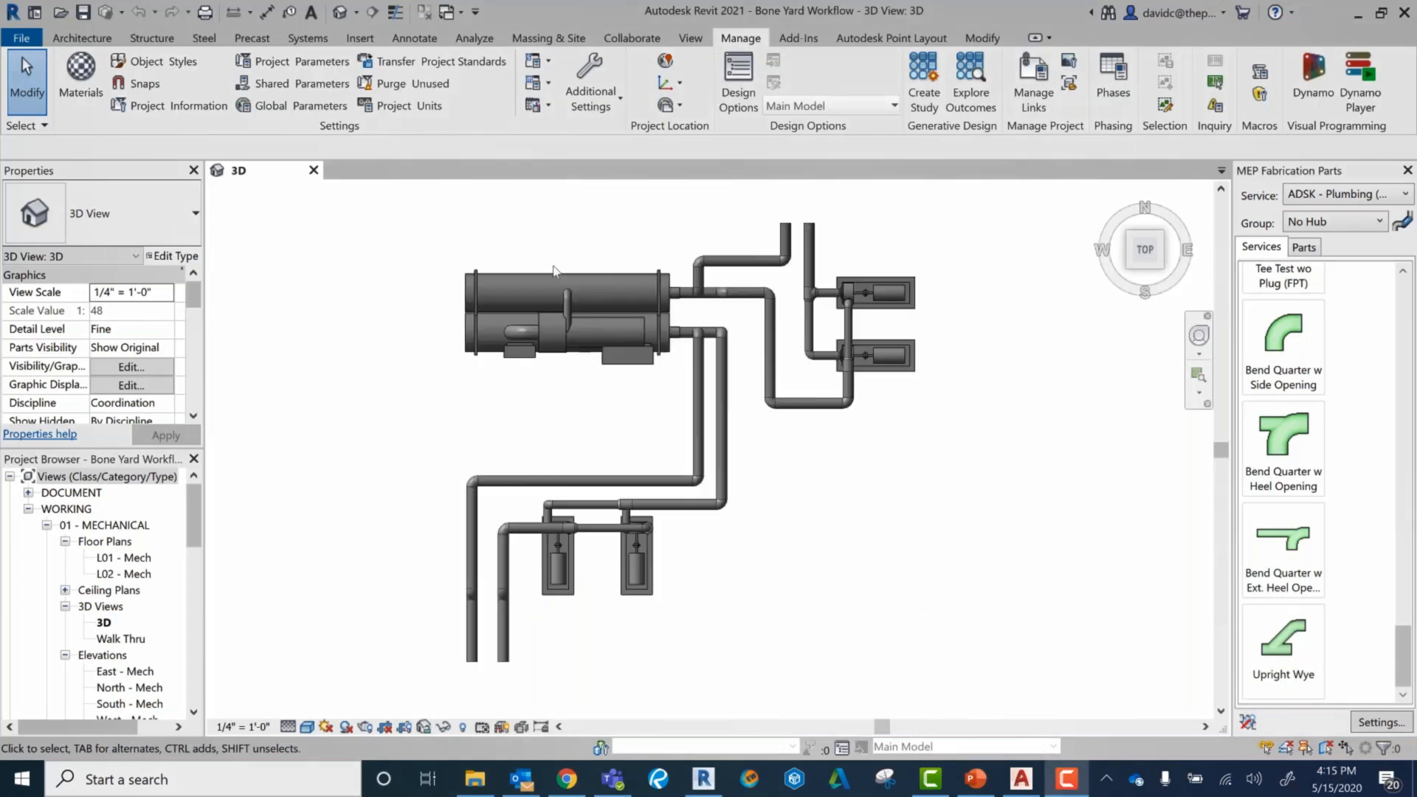
scroll(750, 264, "up", 1)
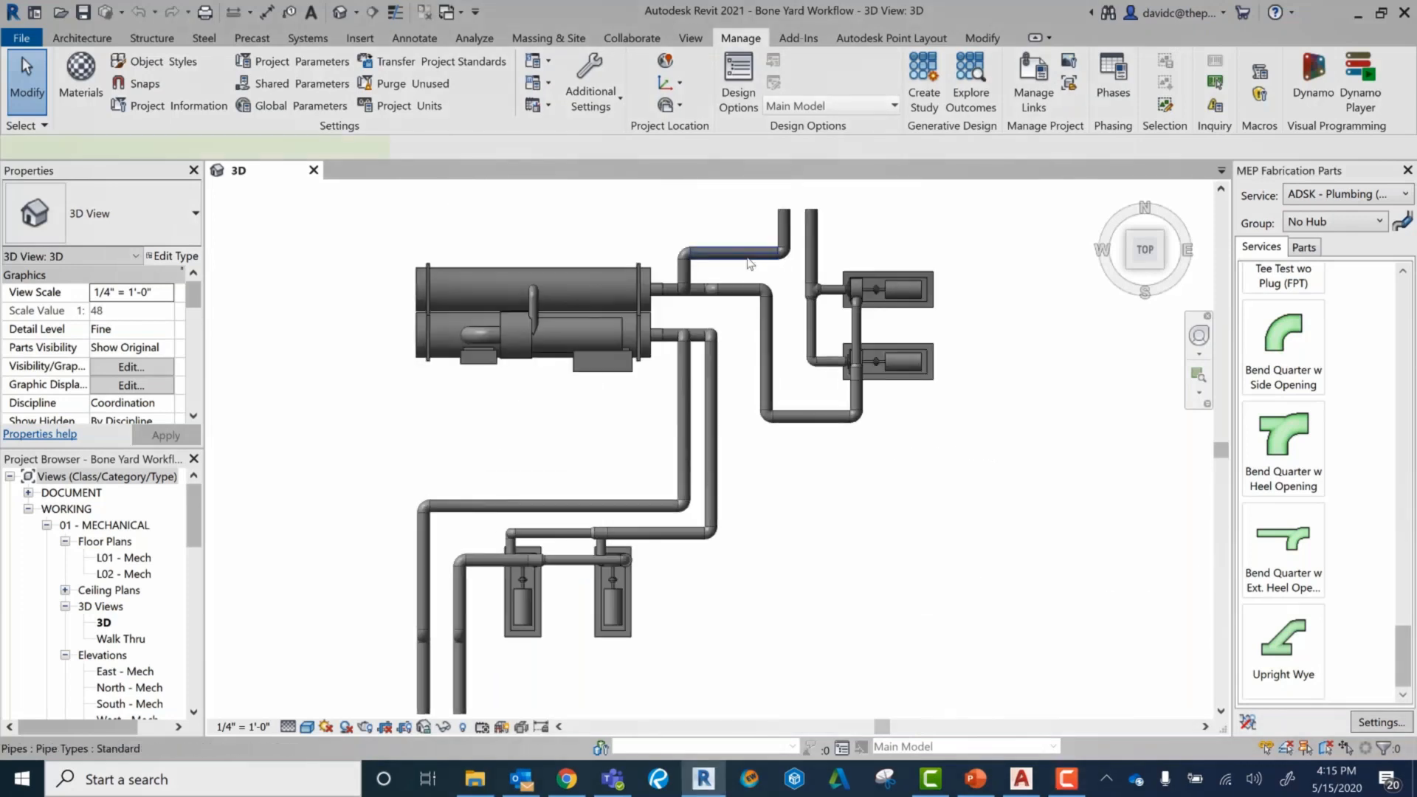
left_click(750, 263)
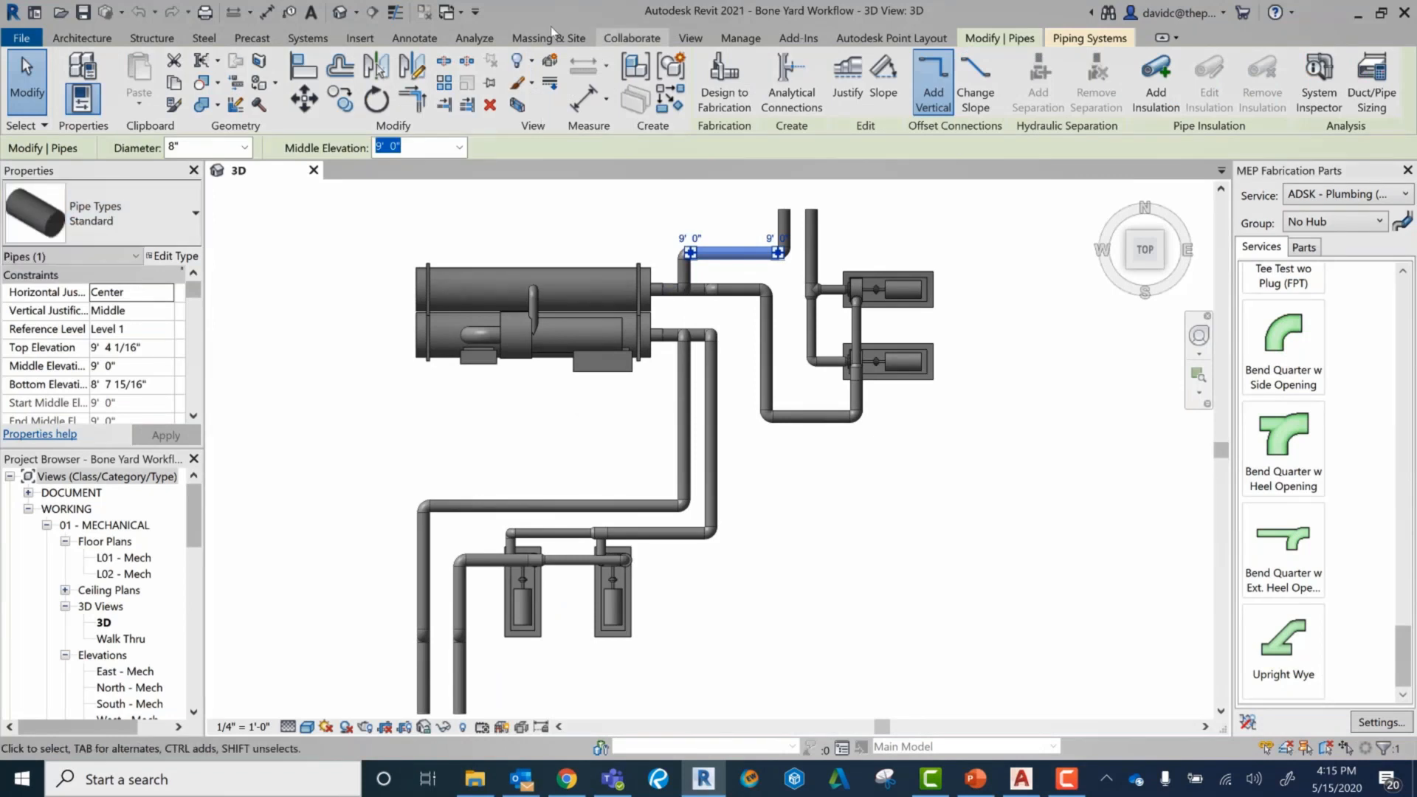
left_click(307, 38)
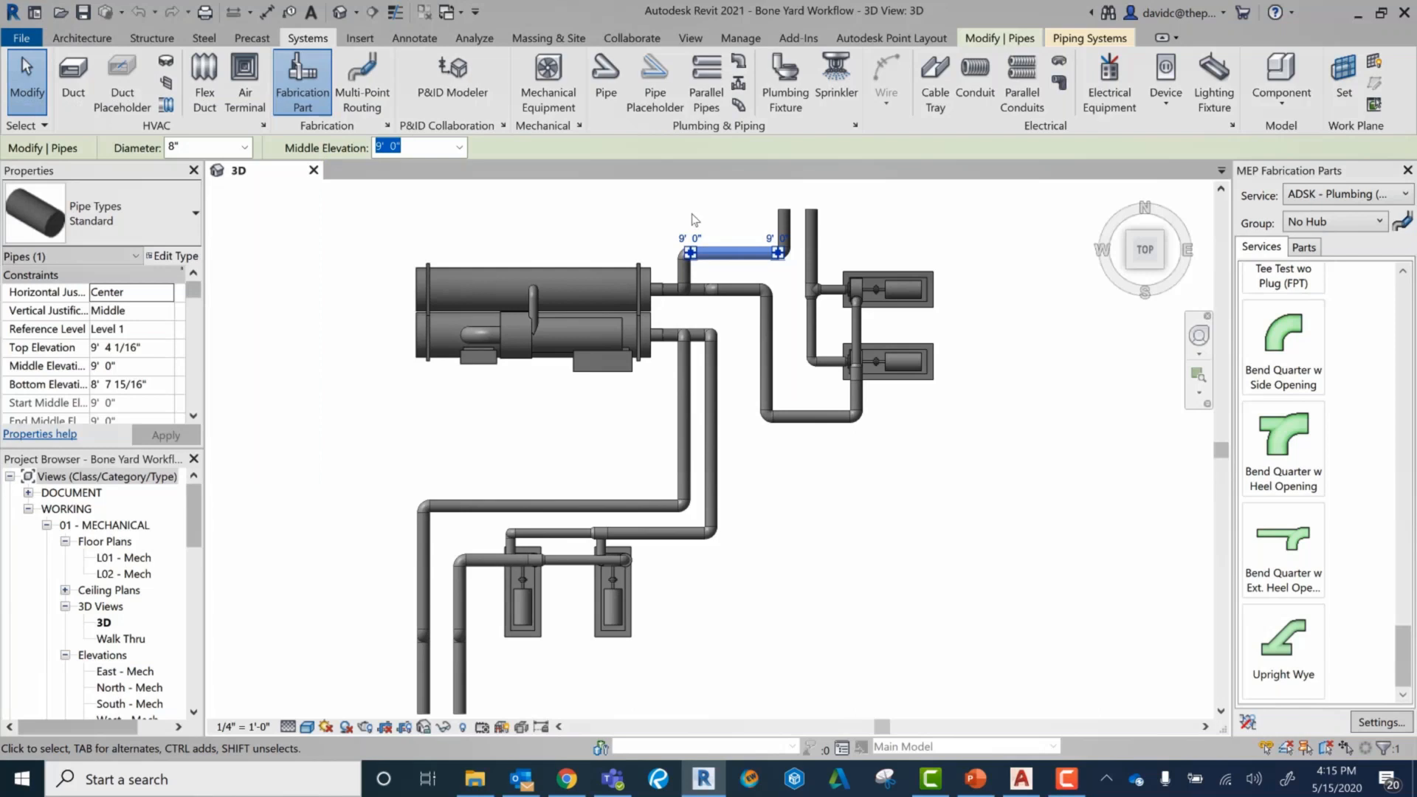
left_click(1068, 304)
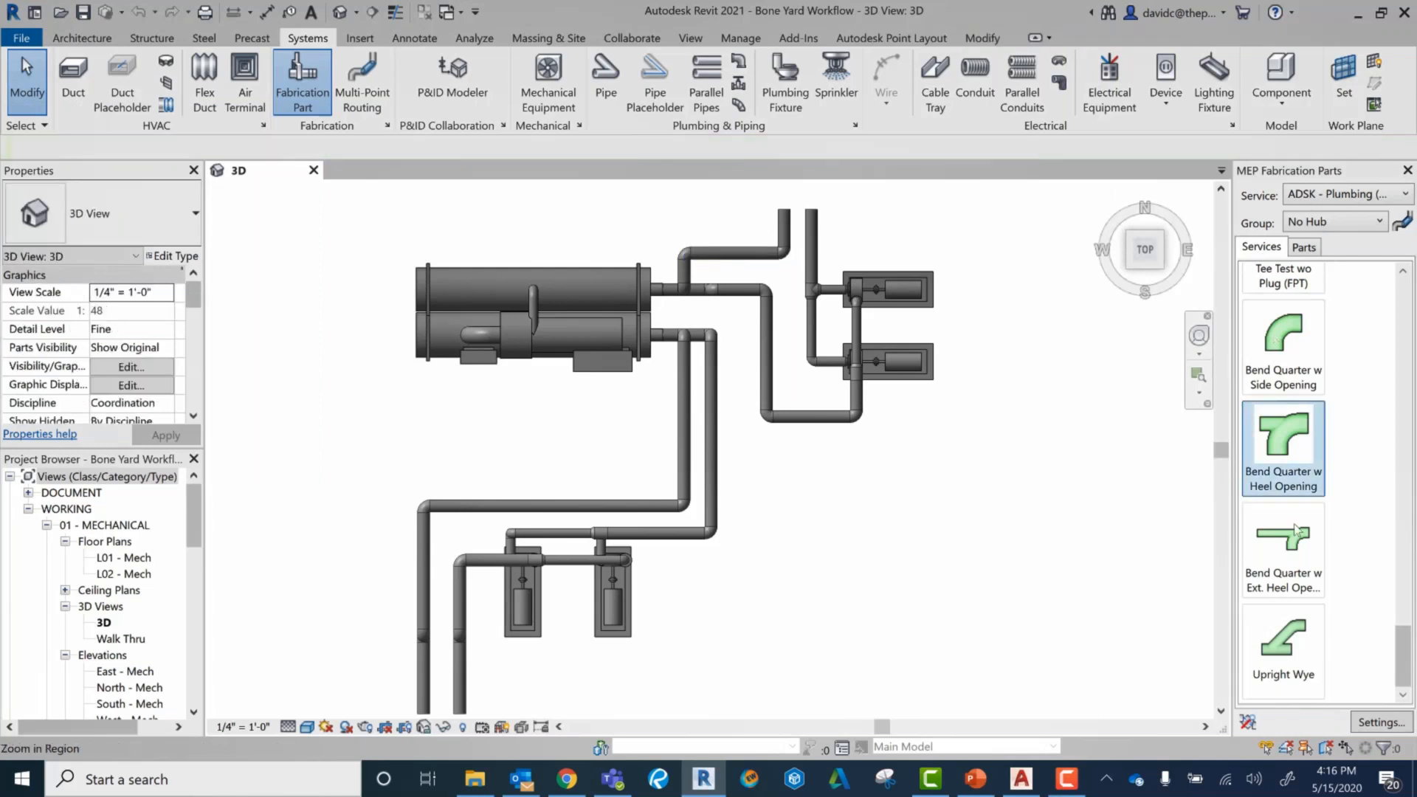
Step: Select the long vertical pipe in the Families layout and set the fabrication service to Victaulic - Services: VIC-IPS (THDxGRV)
scroll(785, 313, "down", 2)
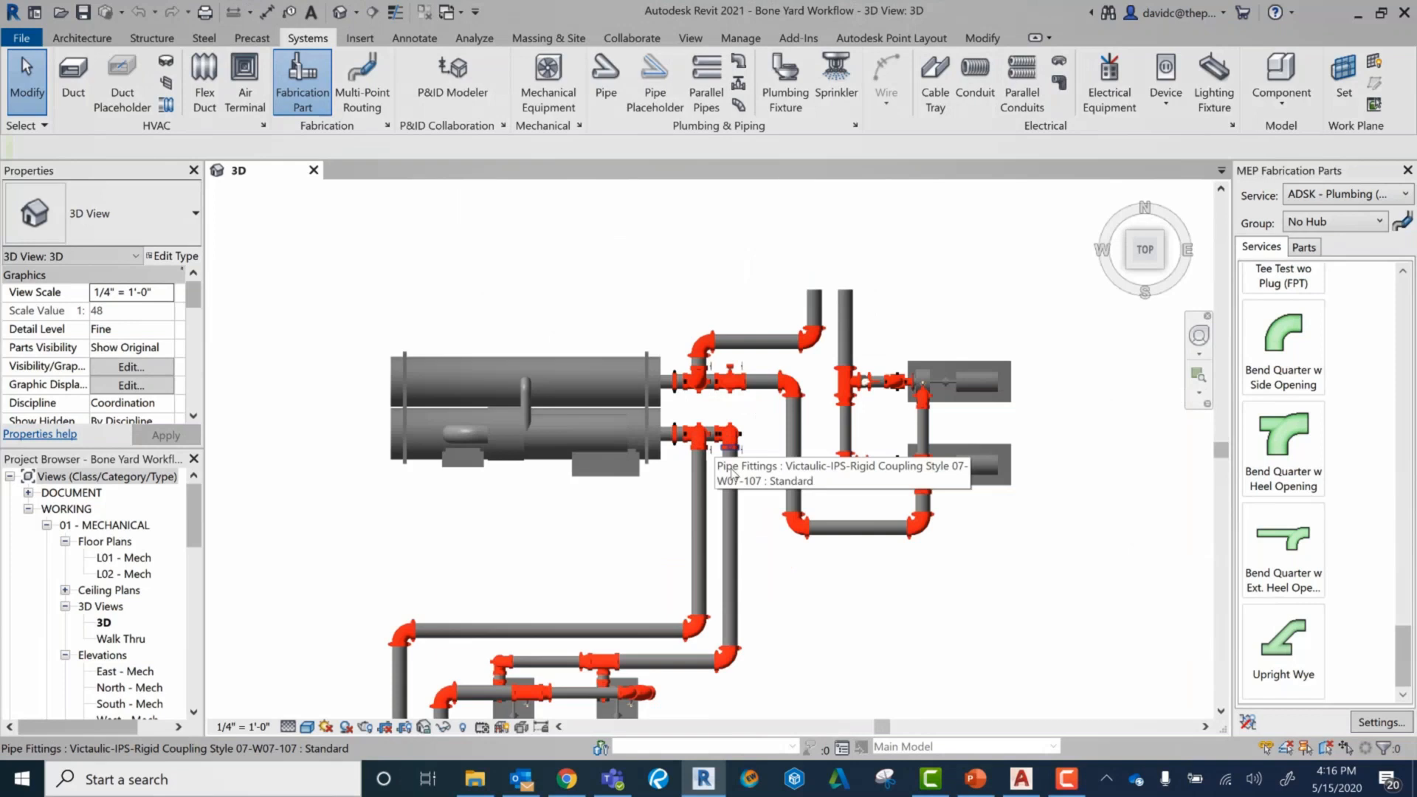
left_click(729, 484)
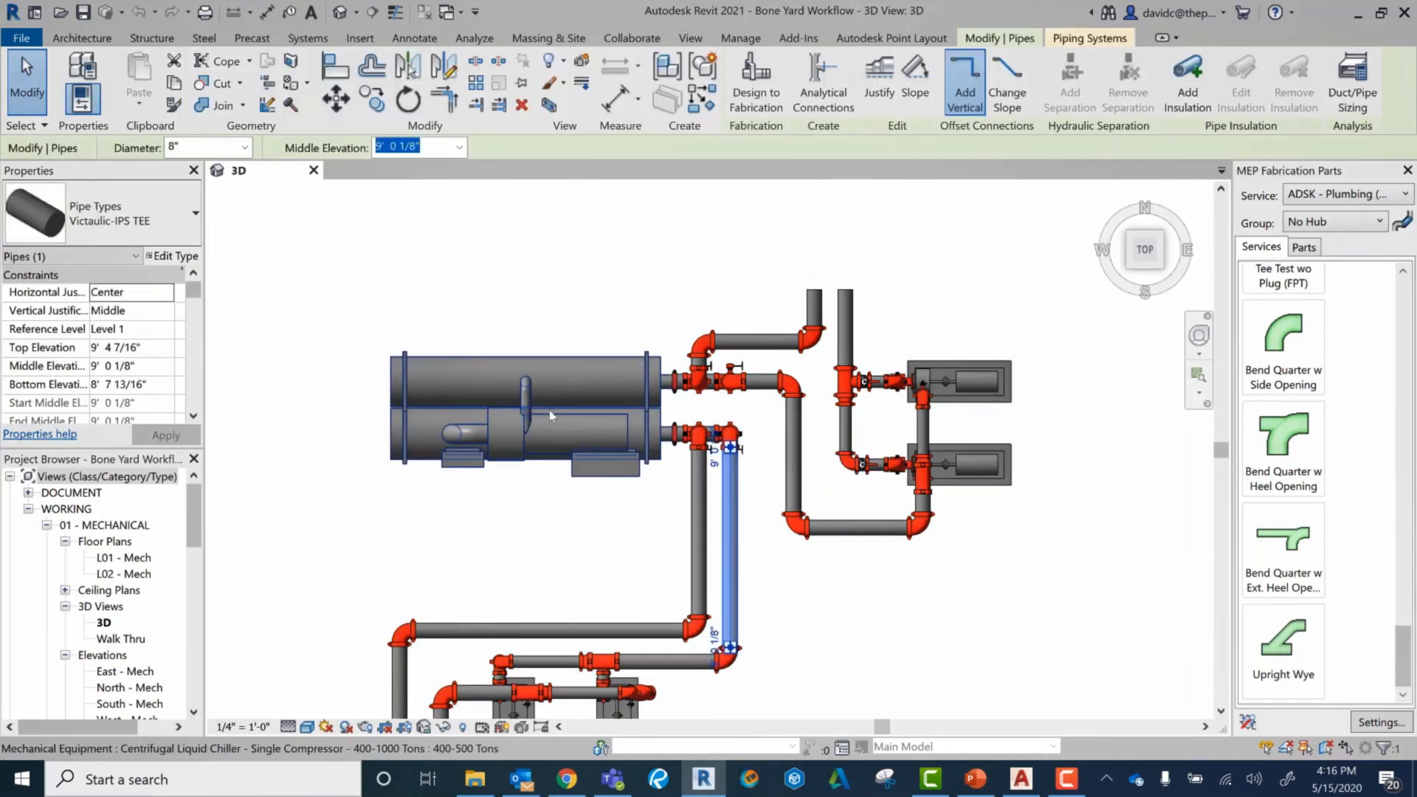
left_click(1366, 200)
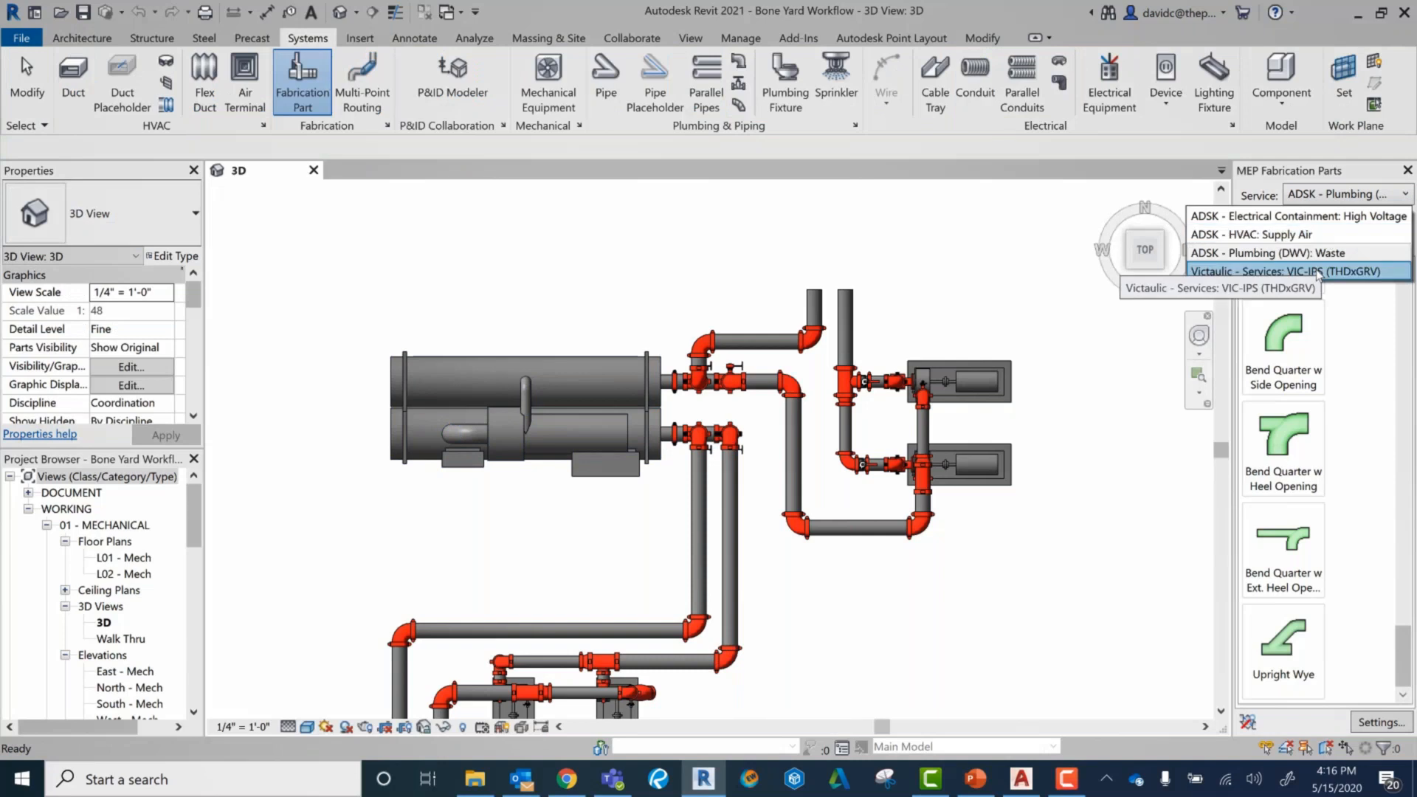
left_click(1318, 271)
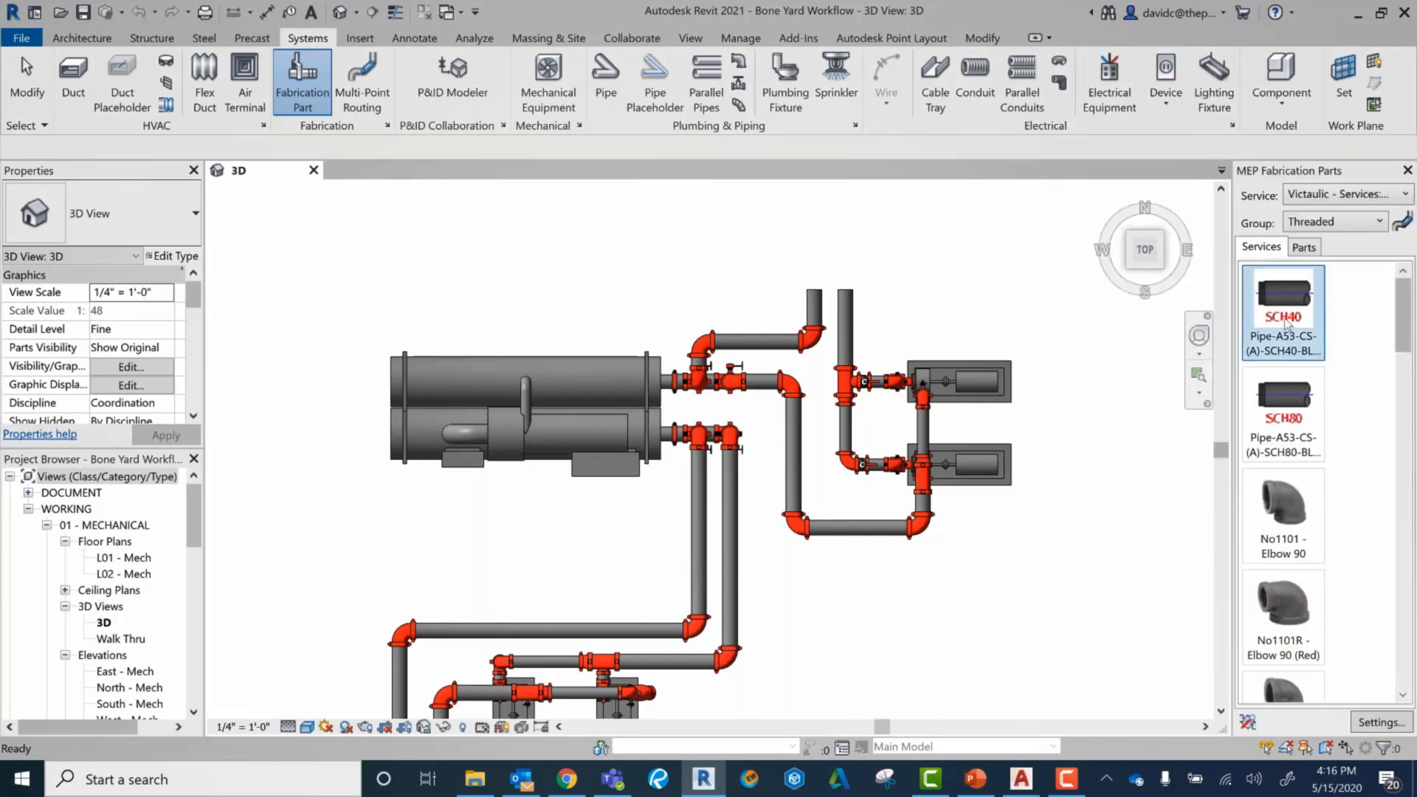
Step: Inspect the Victaulic butterfly valve on the upper pump branch of the Families layout and clear the selection
scroll(797, 393, "up", 4)
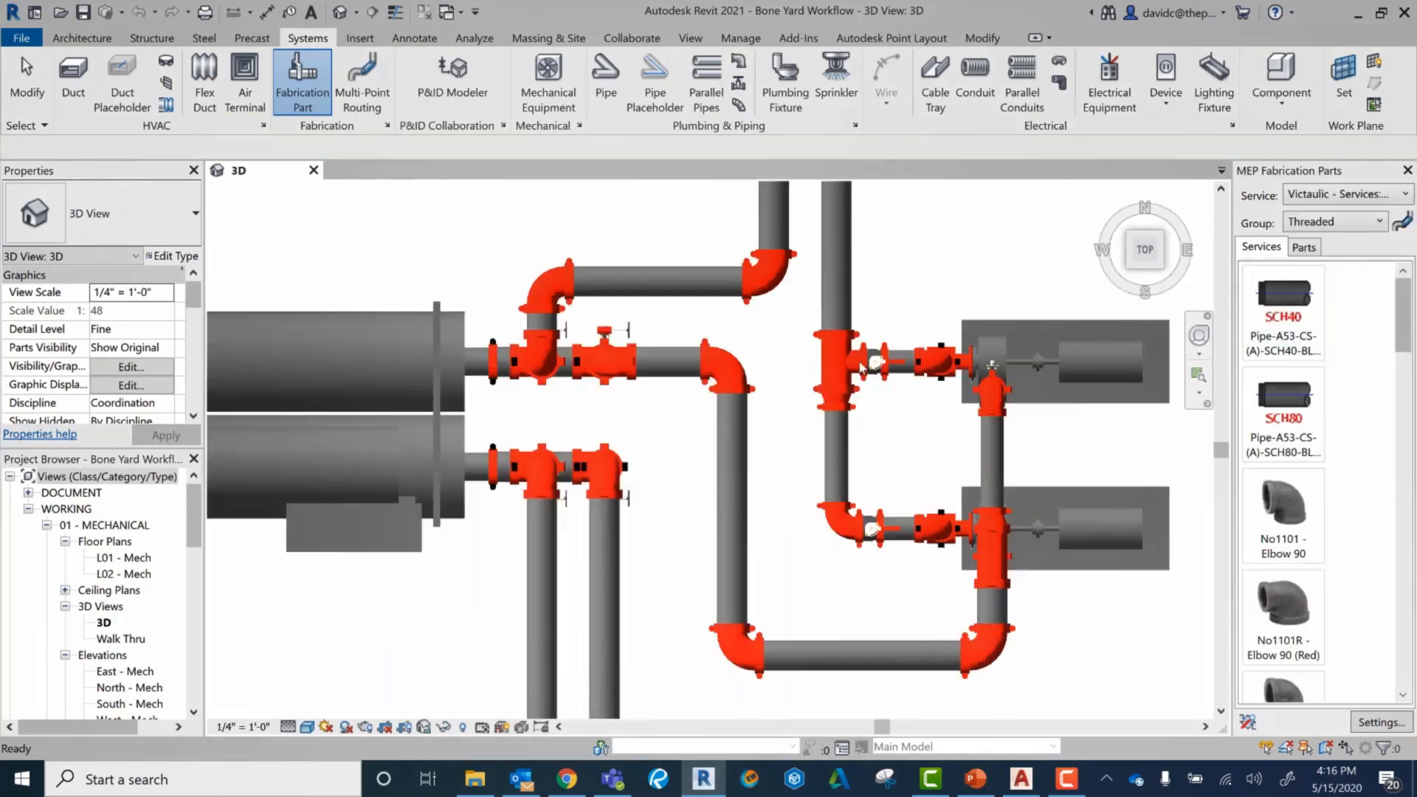
left_click(903, 374)
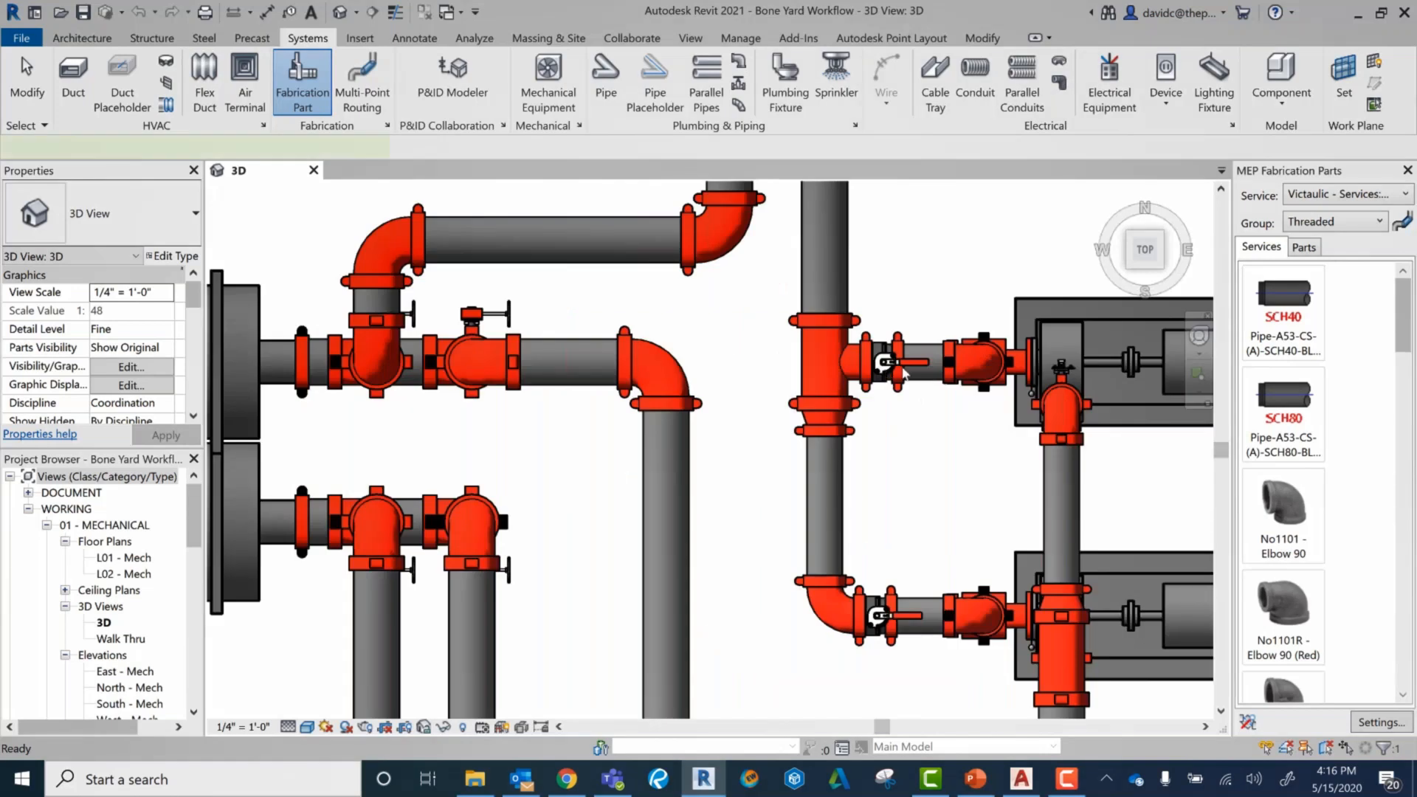
scroll(908, 373, "down", 6)
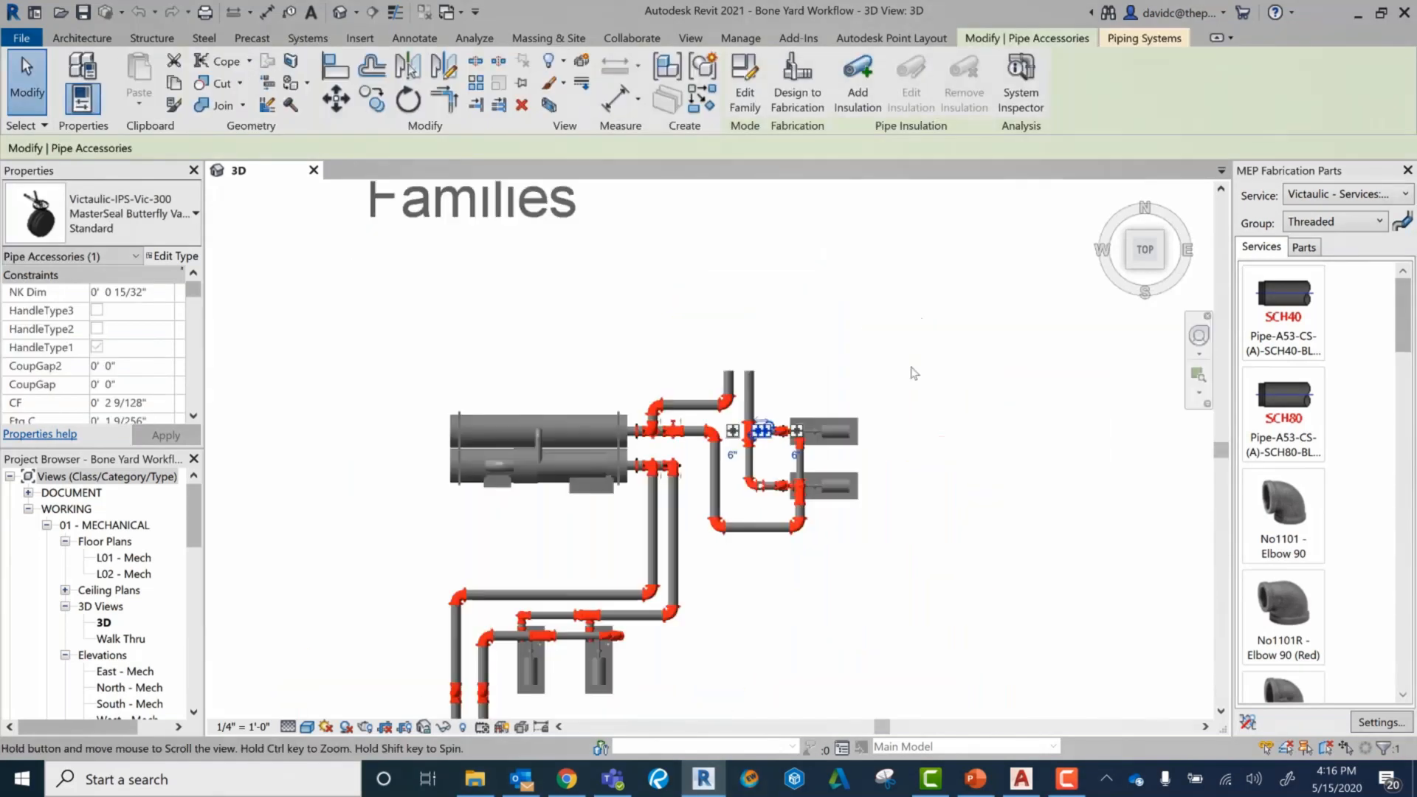
left_click(915, 373)
Step: Inspect the Victaulic butterfly valve beside the chiller in the MEP Fabrication Parts layout
middle_click_drag(915, 374, 869, 390)
scroll(939, 367, "down", 2)
middle_click_drag(1148, 320, 527, 382)
scroll(867, 421, "down", 3)
scroll(797, 459, "up", 2)
scroll(774, 434, "up", 5)
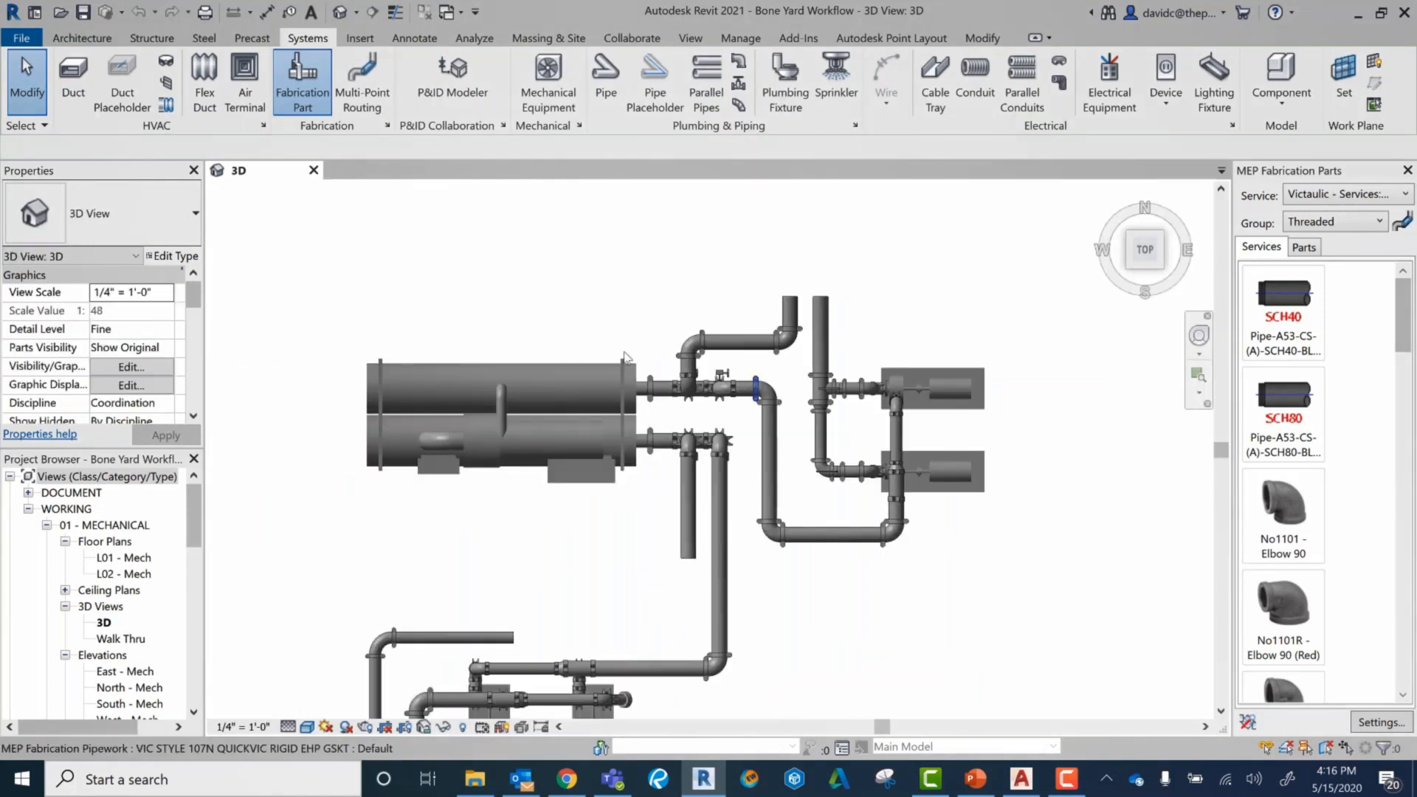
scroll(740, 380, "up", 3)
left_click(721, 371)
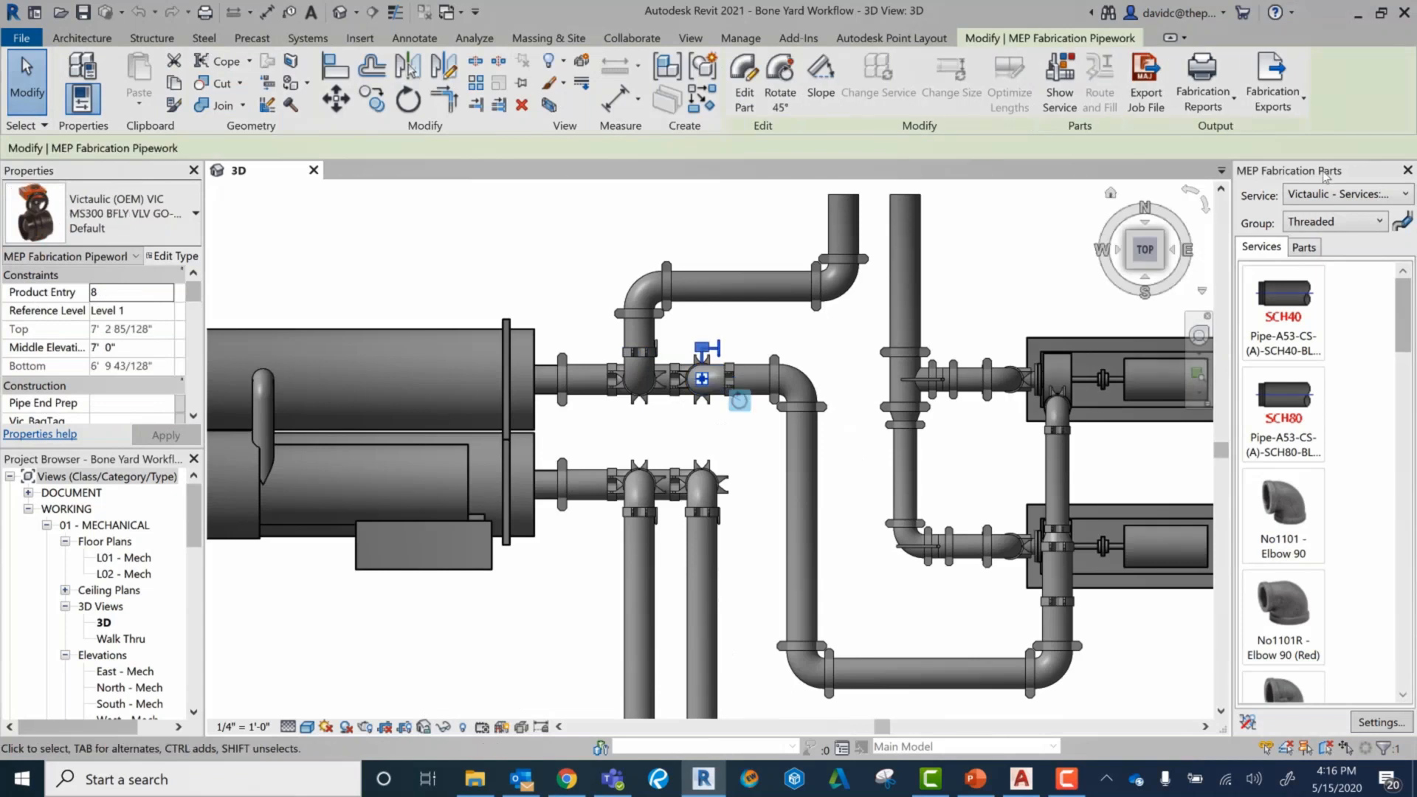
Step: Set the fabrication parts service to ADSK - Plumbing (DWV): Waste and return to the chiller's fabrication pipework
left_click(1340, 194)
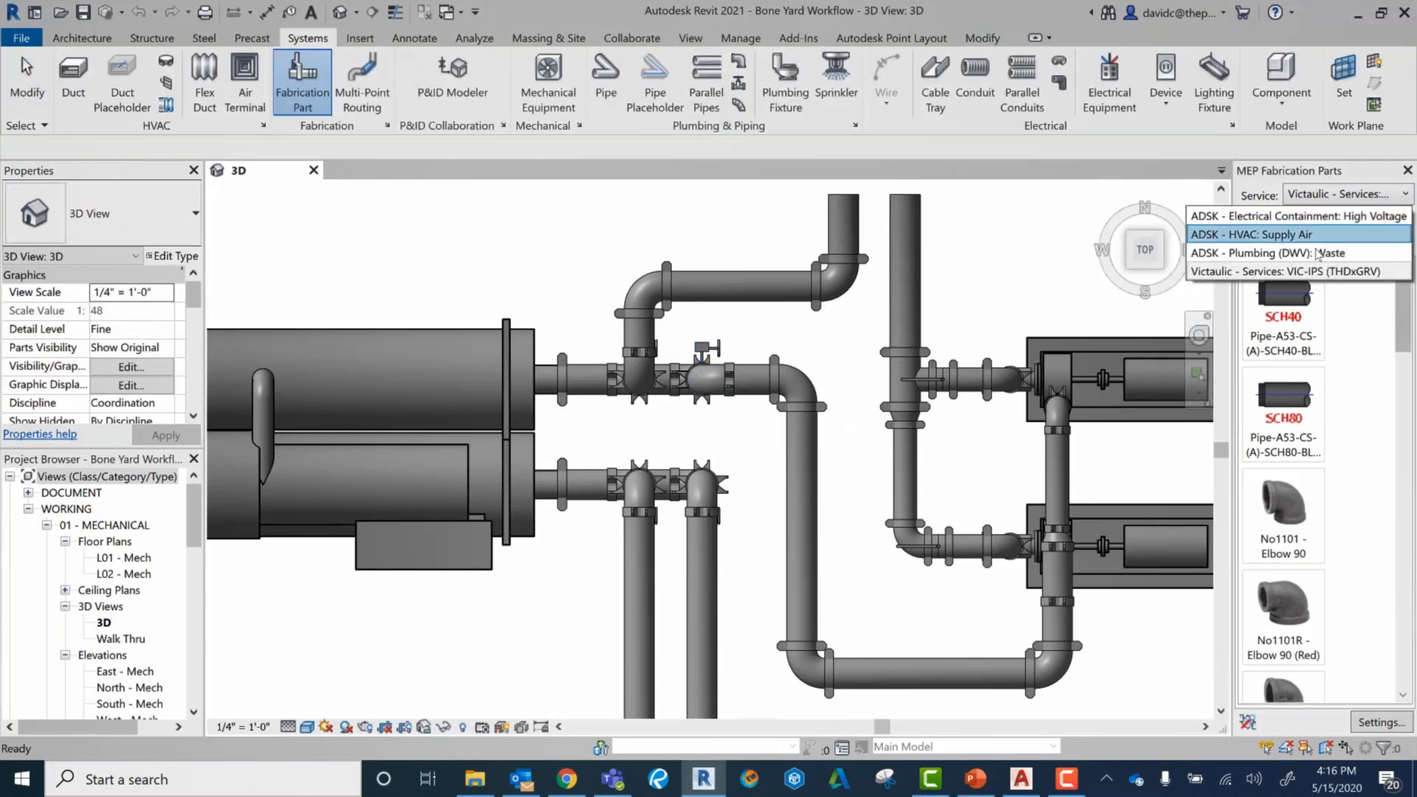
left_click(1319, 254)
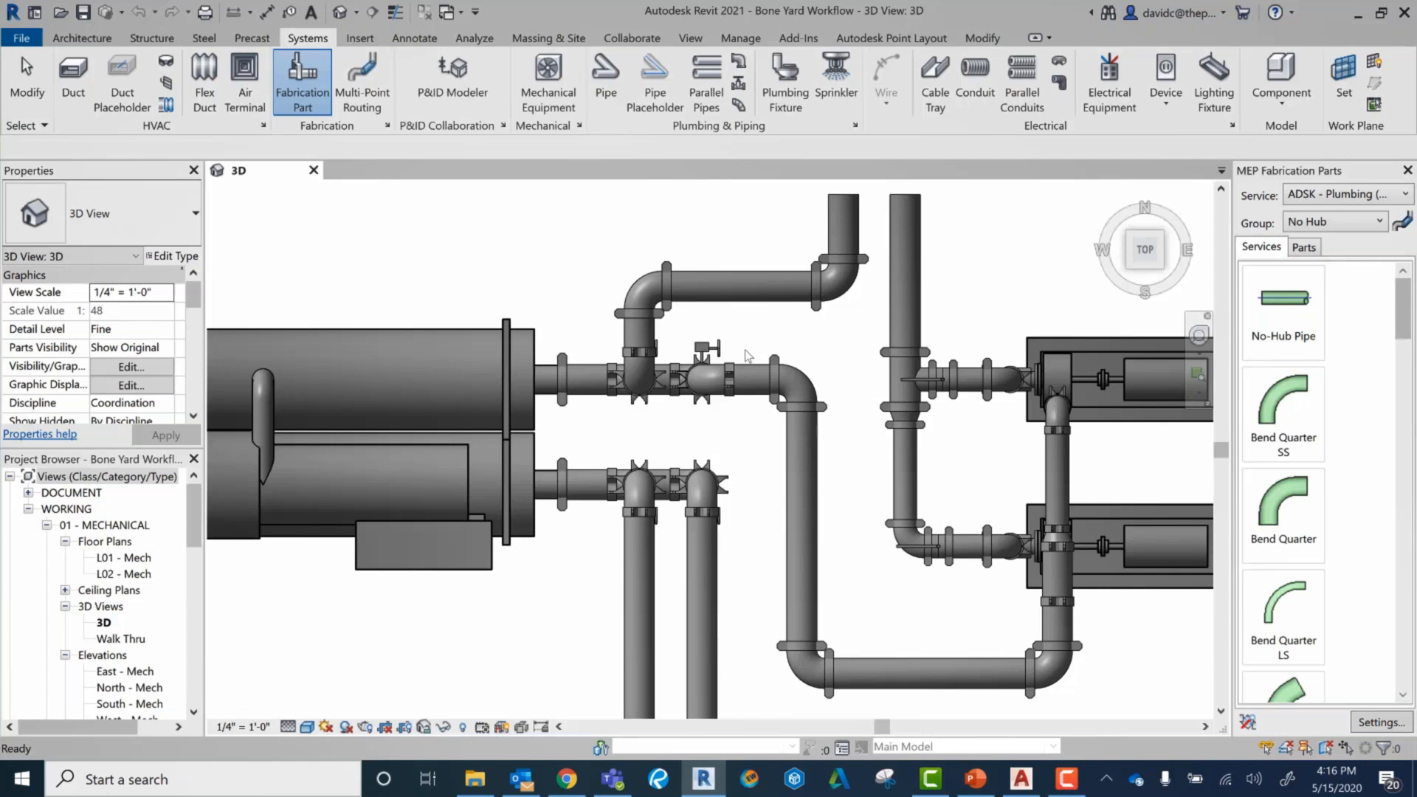
left_click(774, 379)
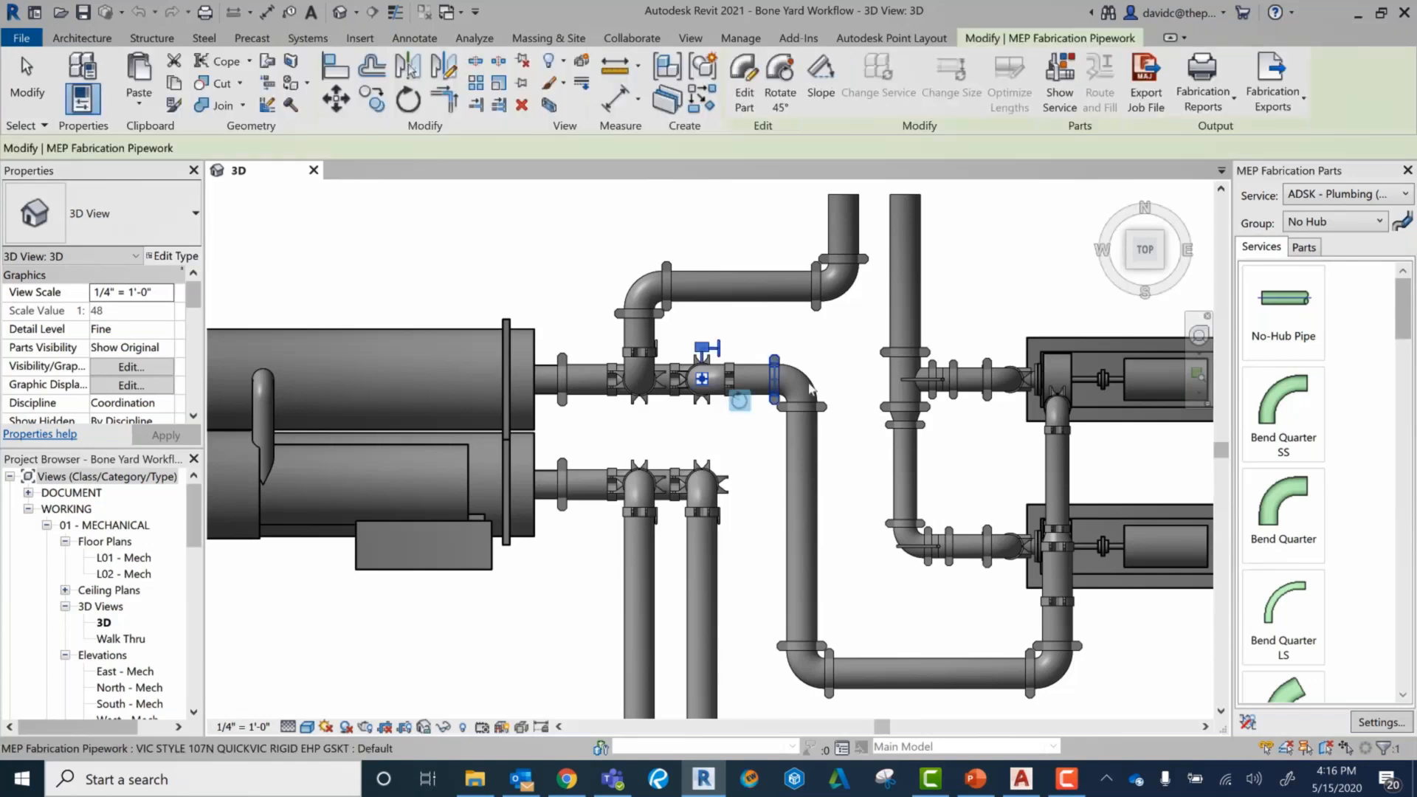
Step: Inspect the long vertical fabrication pipe right of the chiller and the short vertical pipe between the two pump branches
left_click(810, 395)
left_click(810, 431)
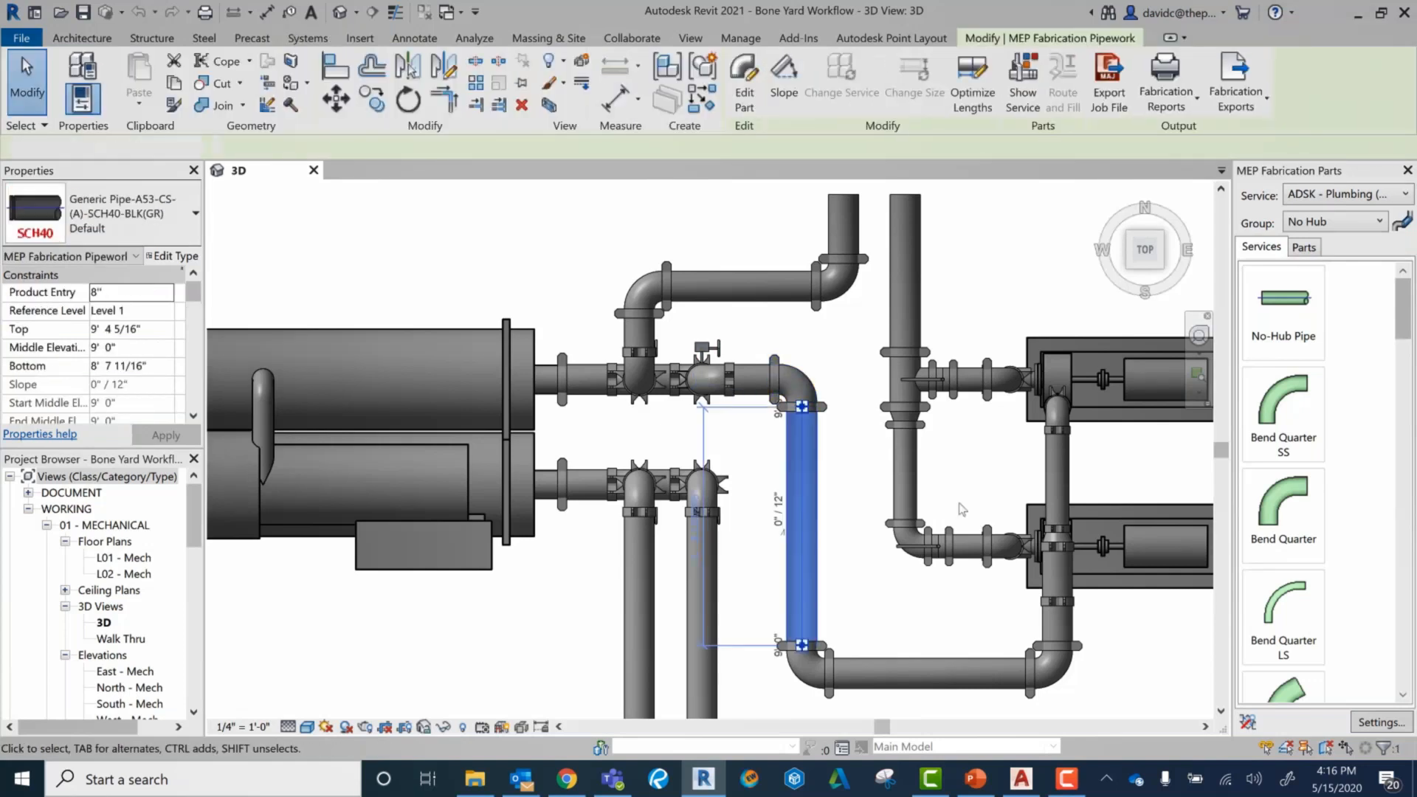
left_click(961, 510)
left_click(904, 463)
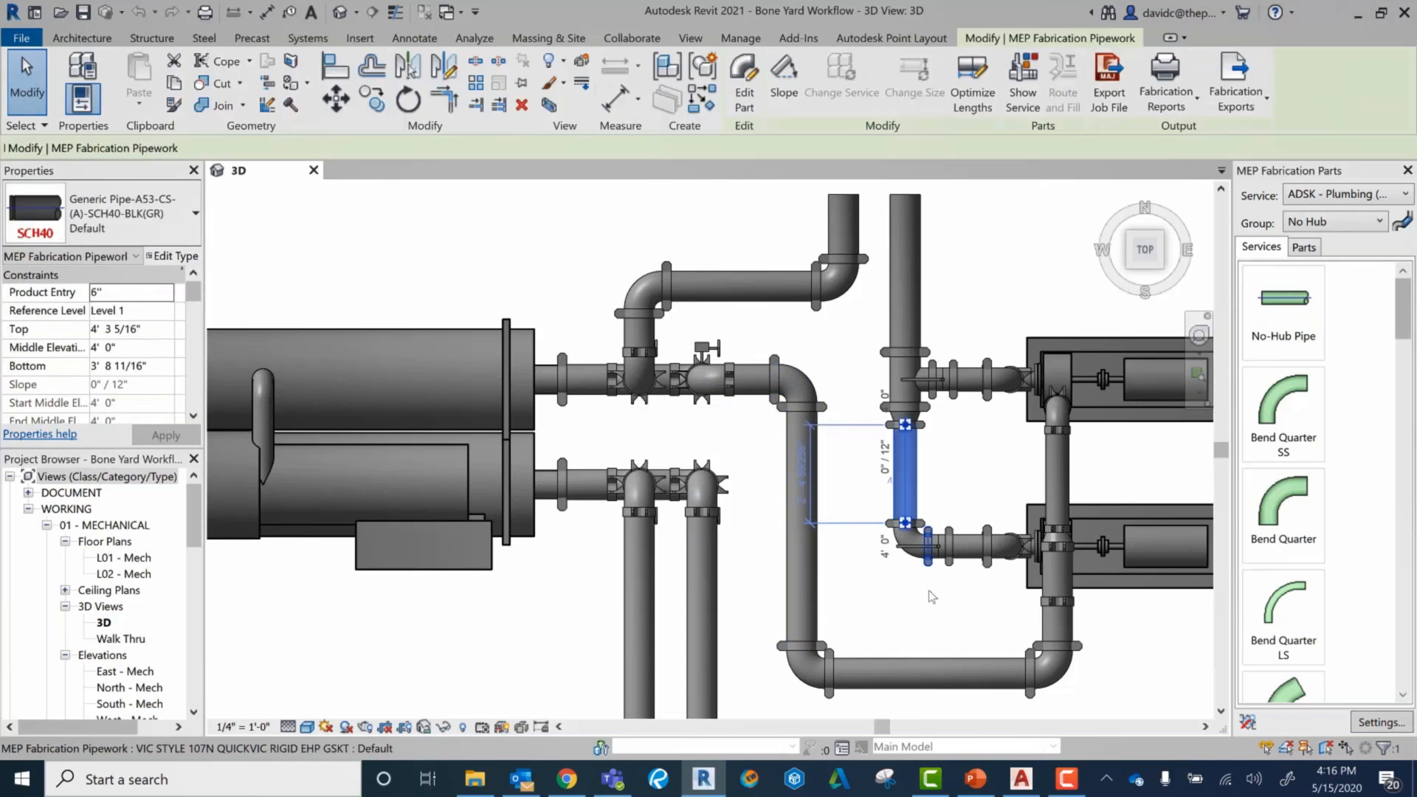
Step: Inspect the CHWS-03 fabrication pipework assembly beside the pumps and clear the selection
left_click(1074, 654)
scroll(895, 519, "down", 2)
scroll(1011, 495, "up", 2)
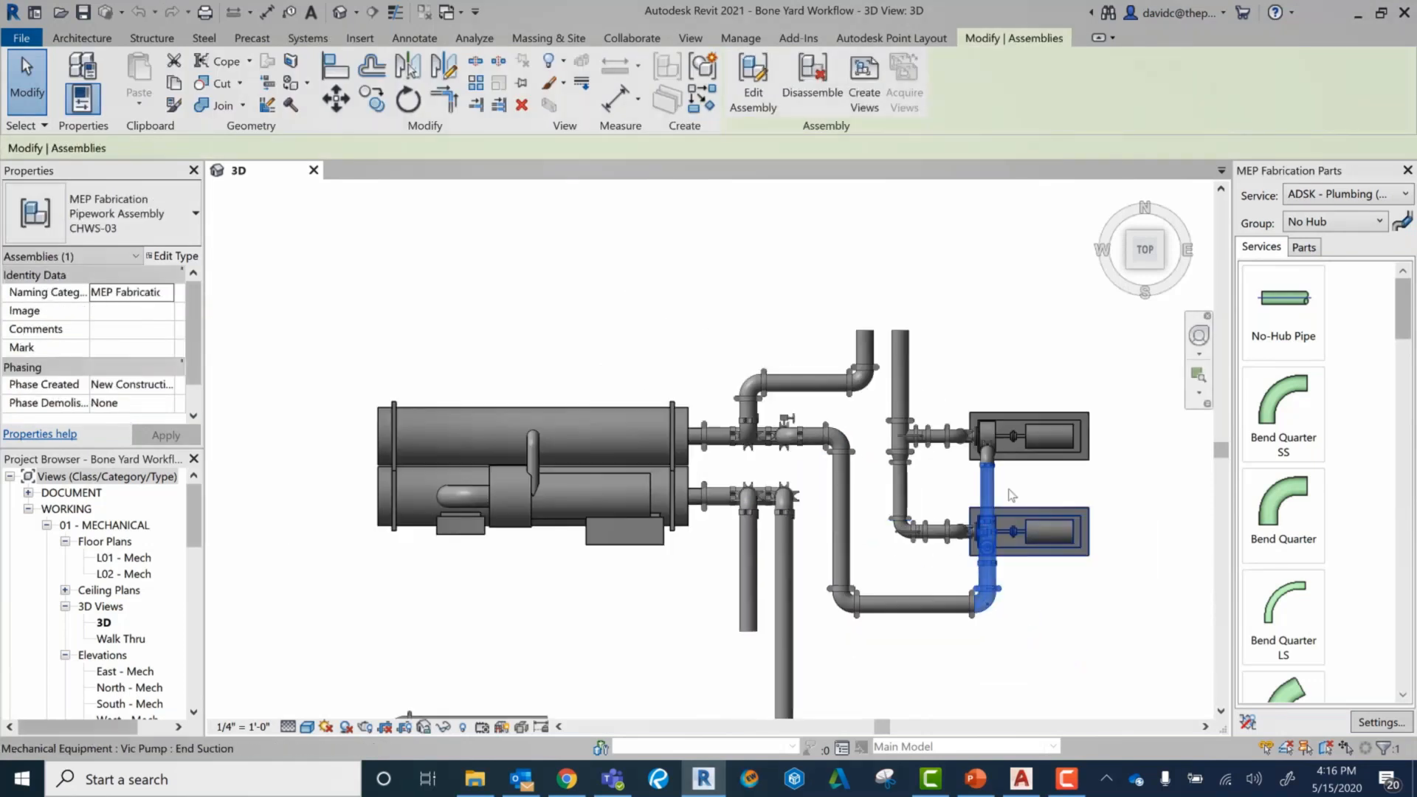
scroll(1011, 495, "down", 2)
left_click(774, 337)
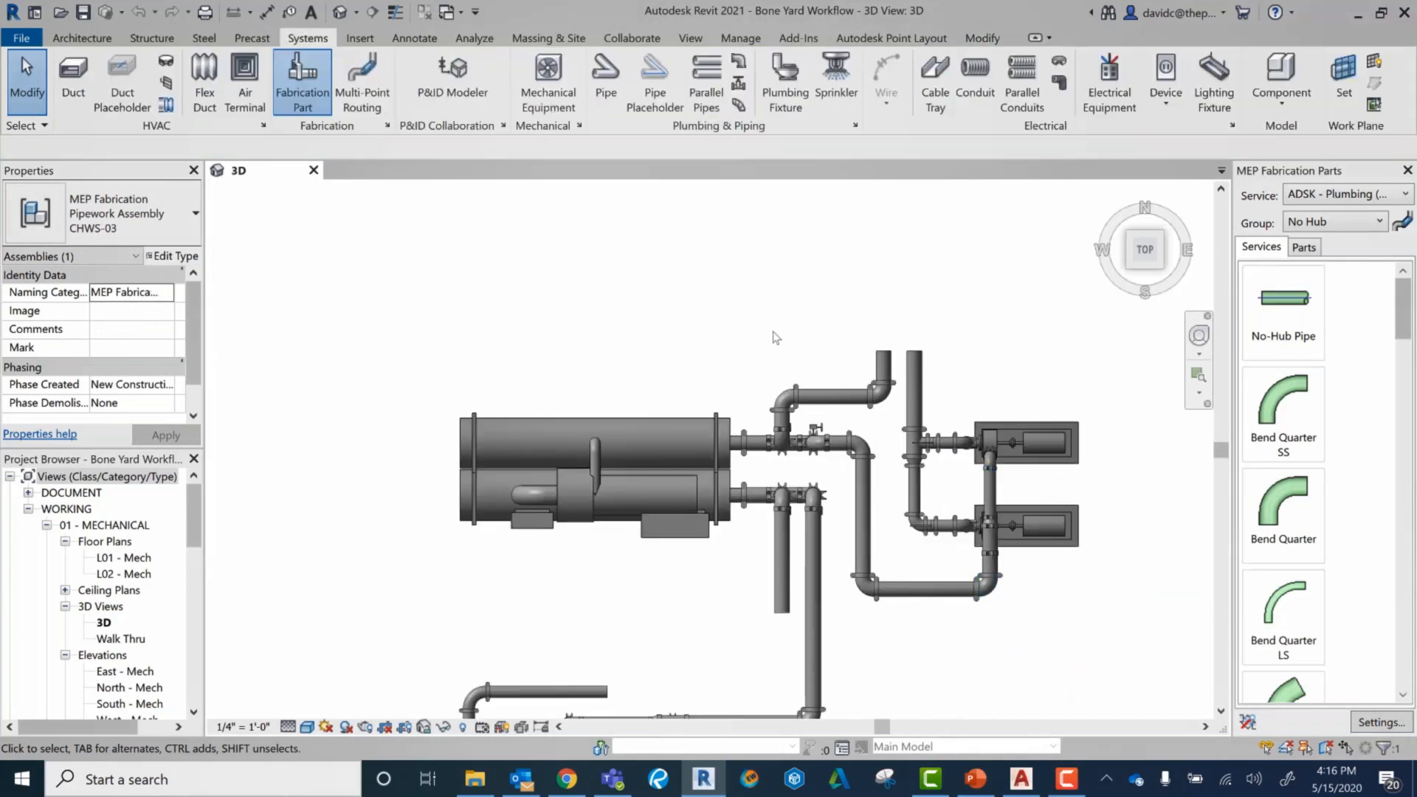
scroll(774, 325, "down", 2)
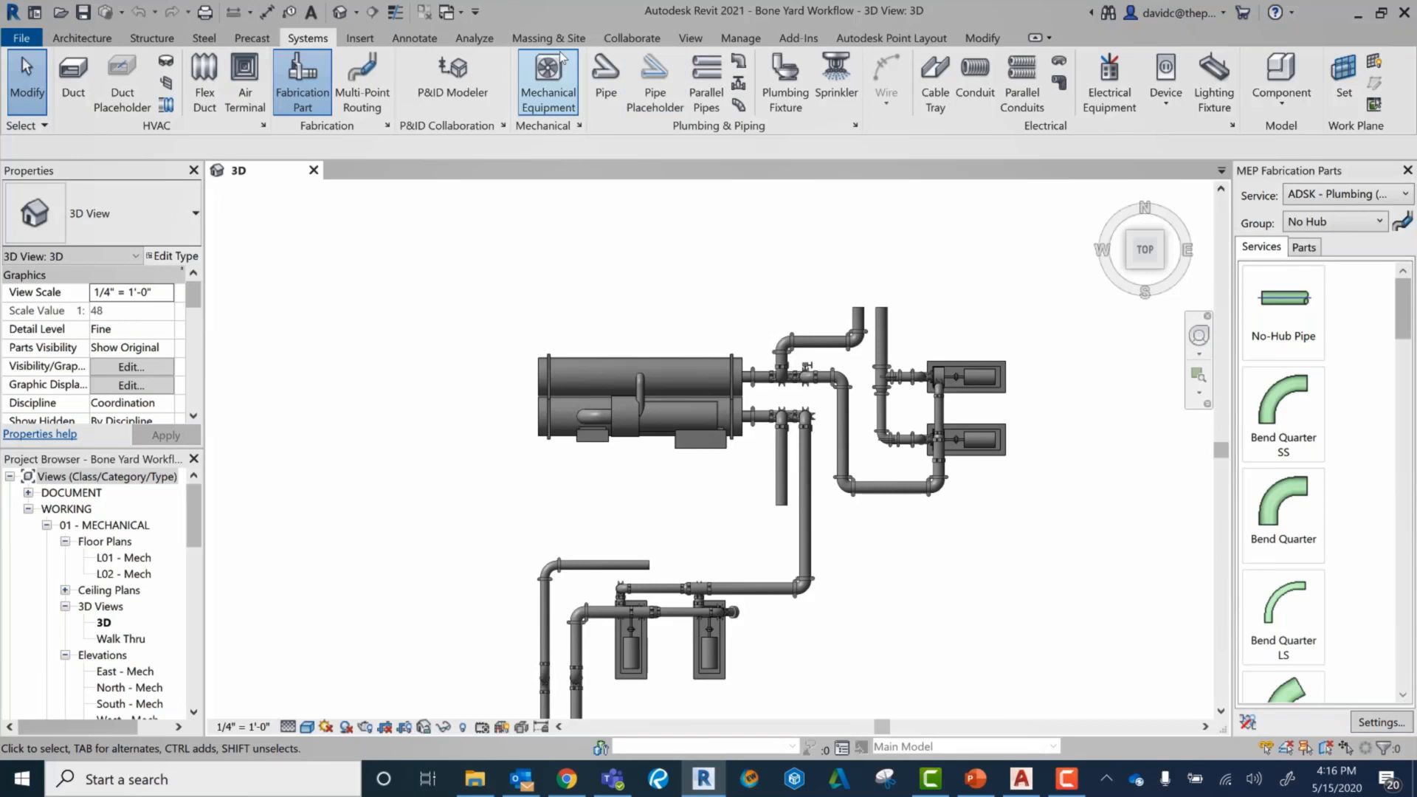
Step: Run the Dynamo Player script Select All Taggable Elements Not Tagged in the Active View on the 3D view
left_click(749, 47)
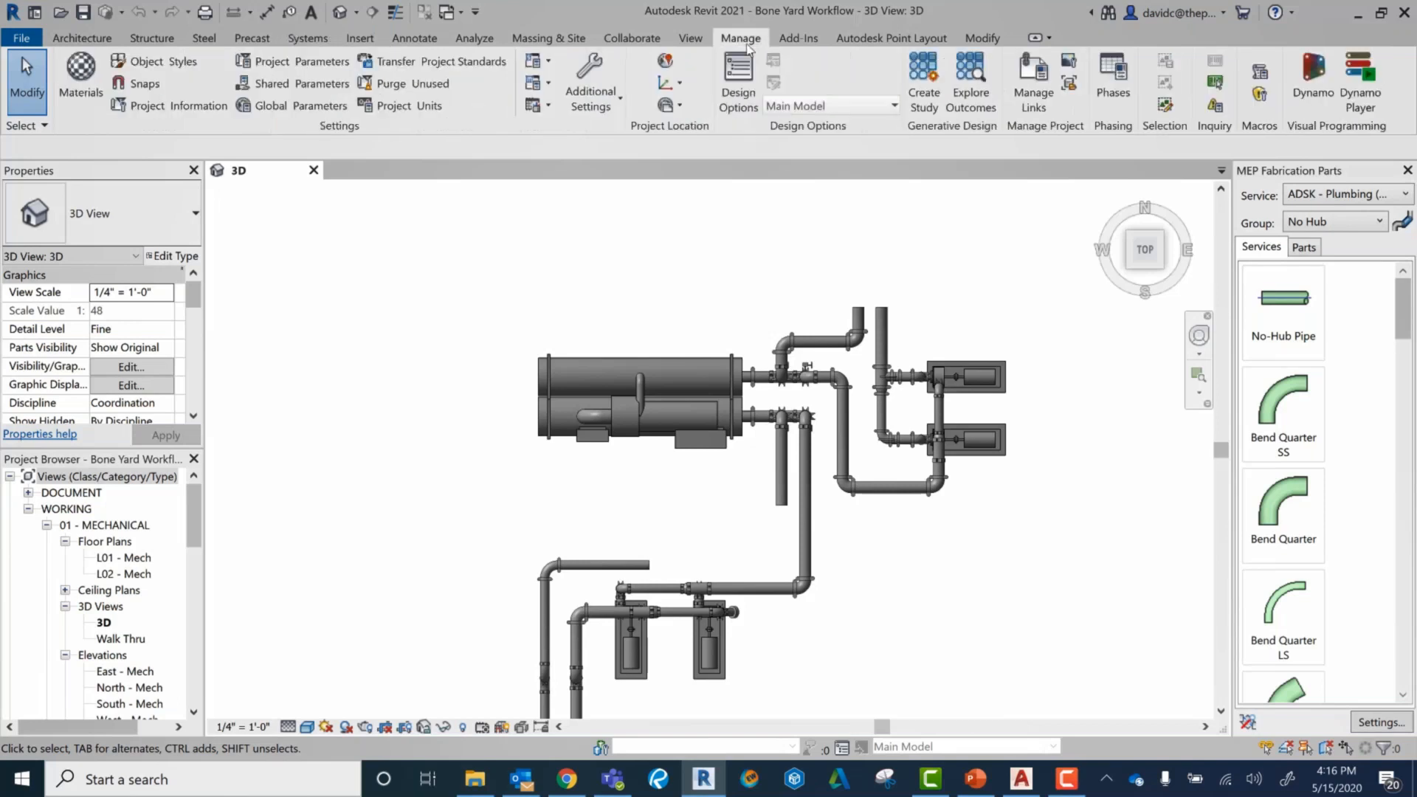
left_click(1317, 81)
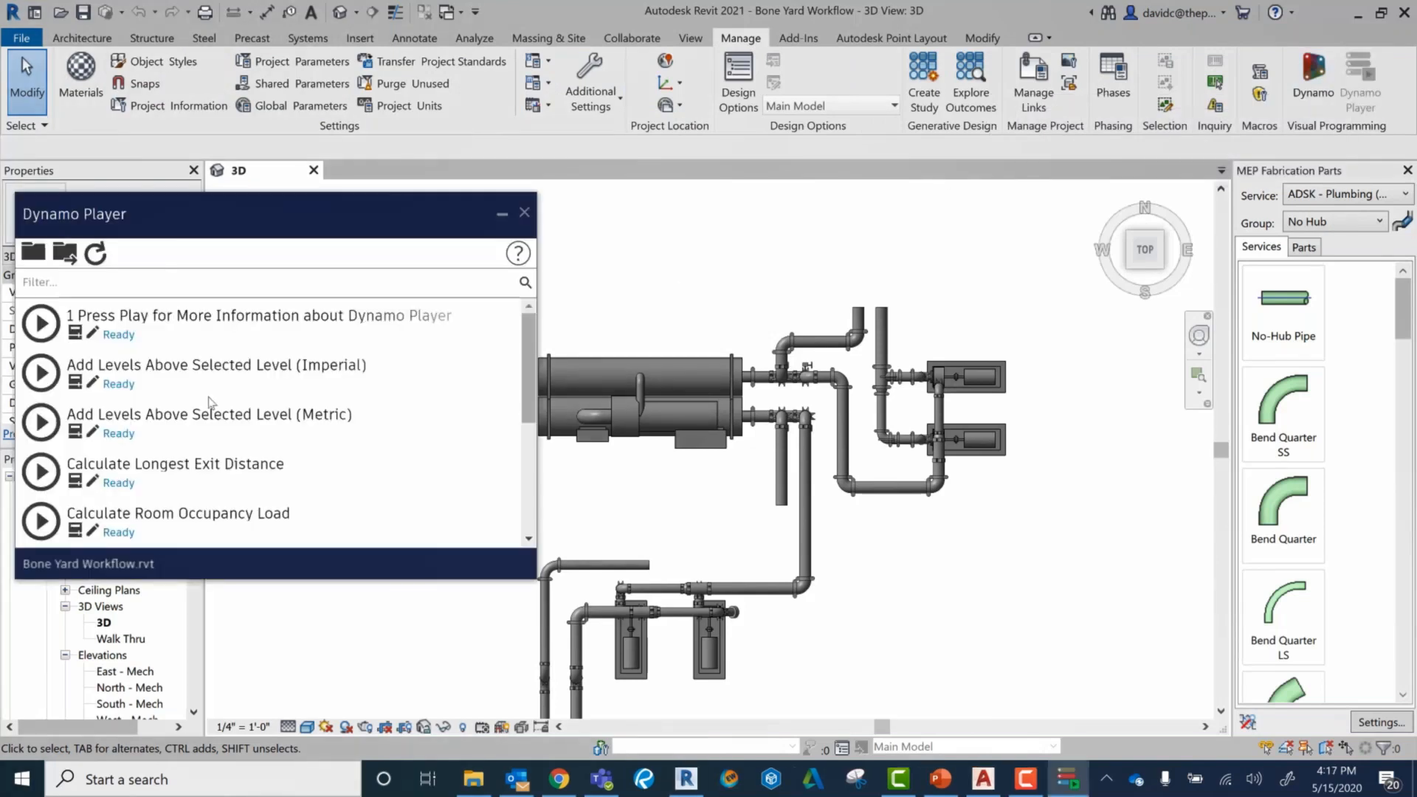
scroll(212, 402, "down", 2)
scroll(182, 431, "down", 2)
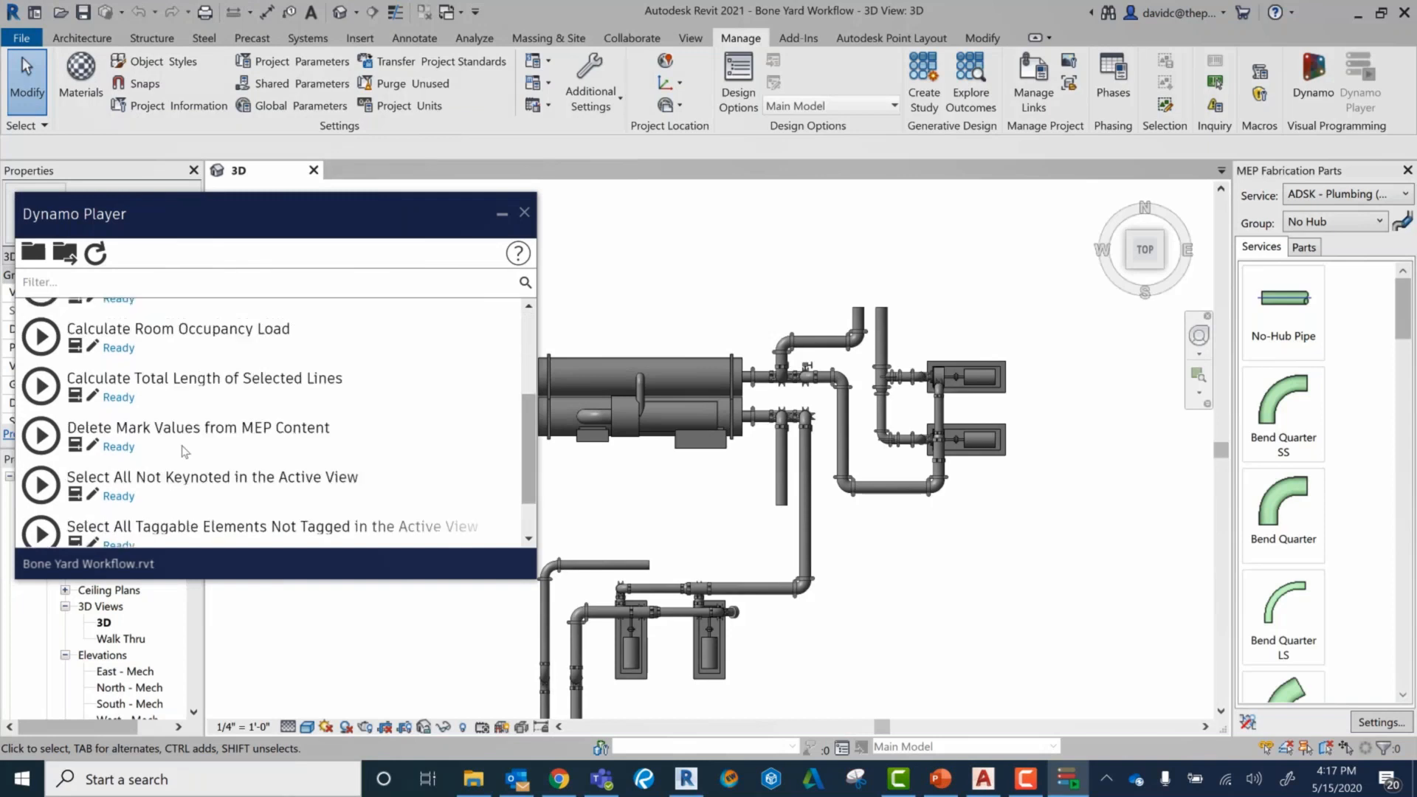
scroll(179, 424, "down", 1)
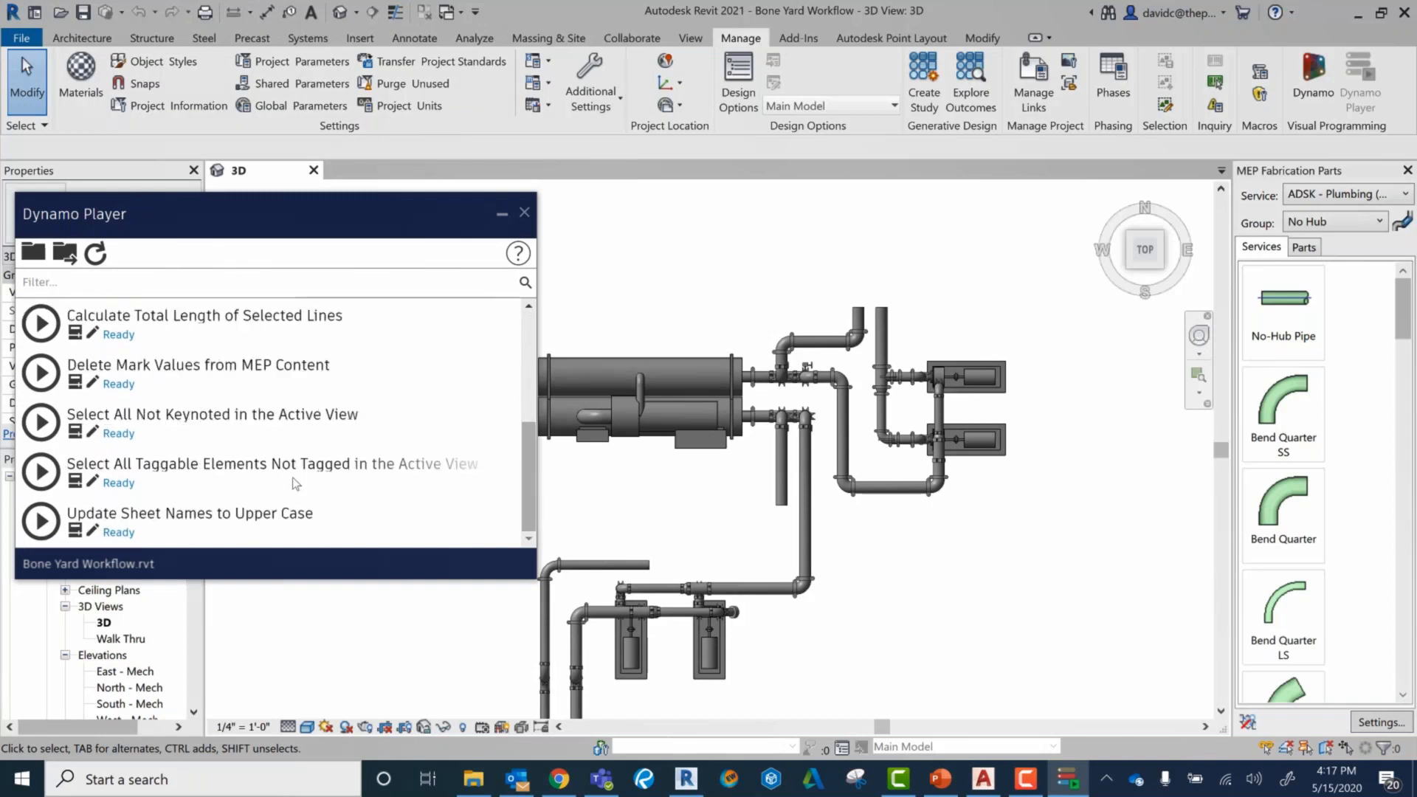
left_click(40, 472)
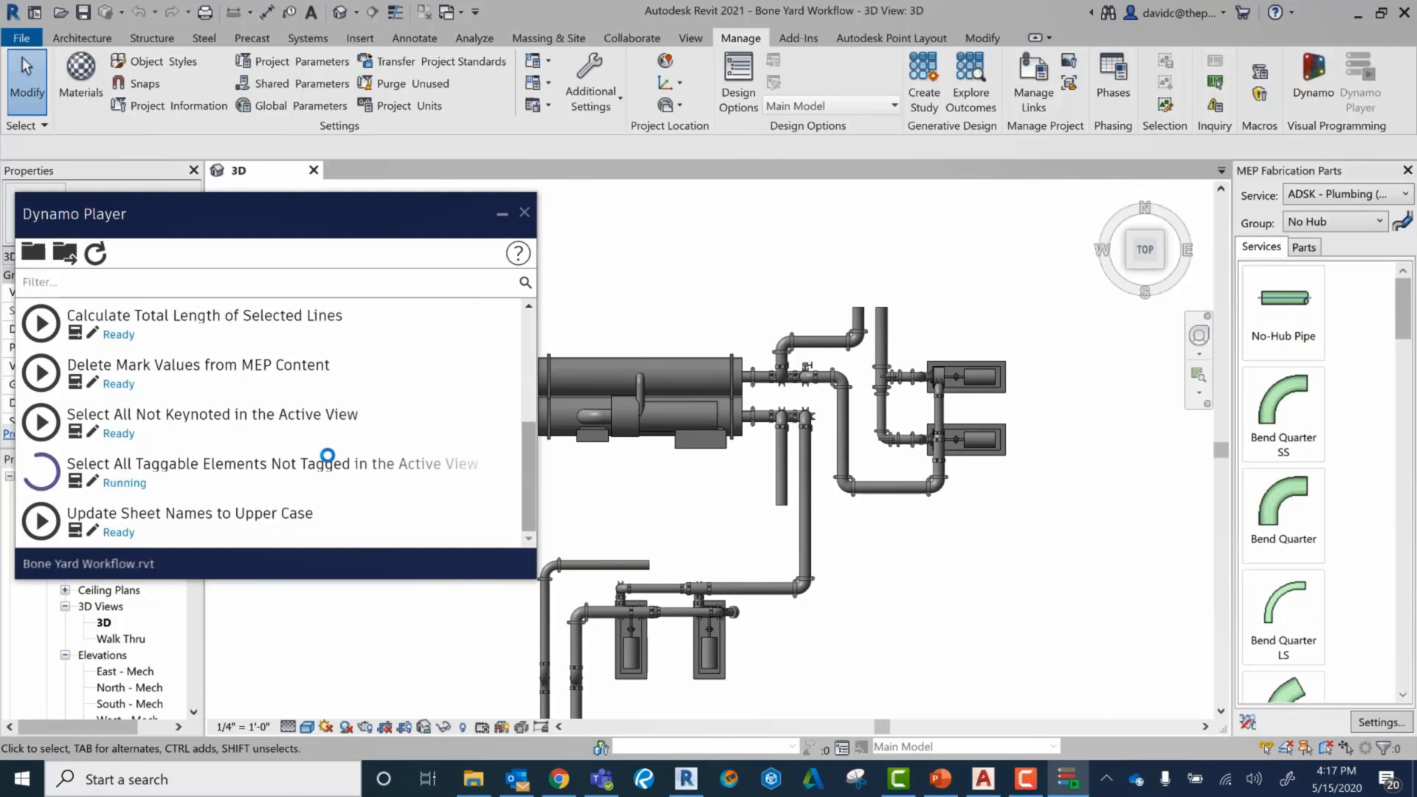